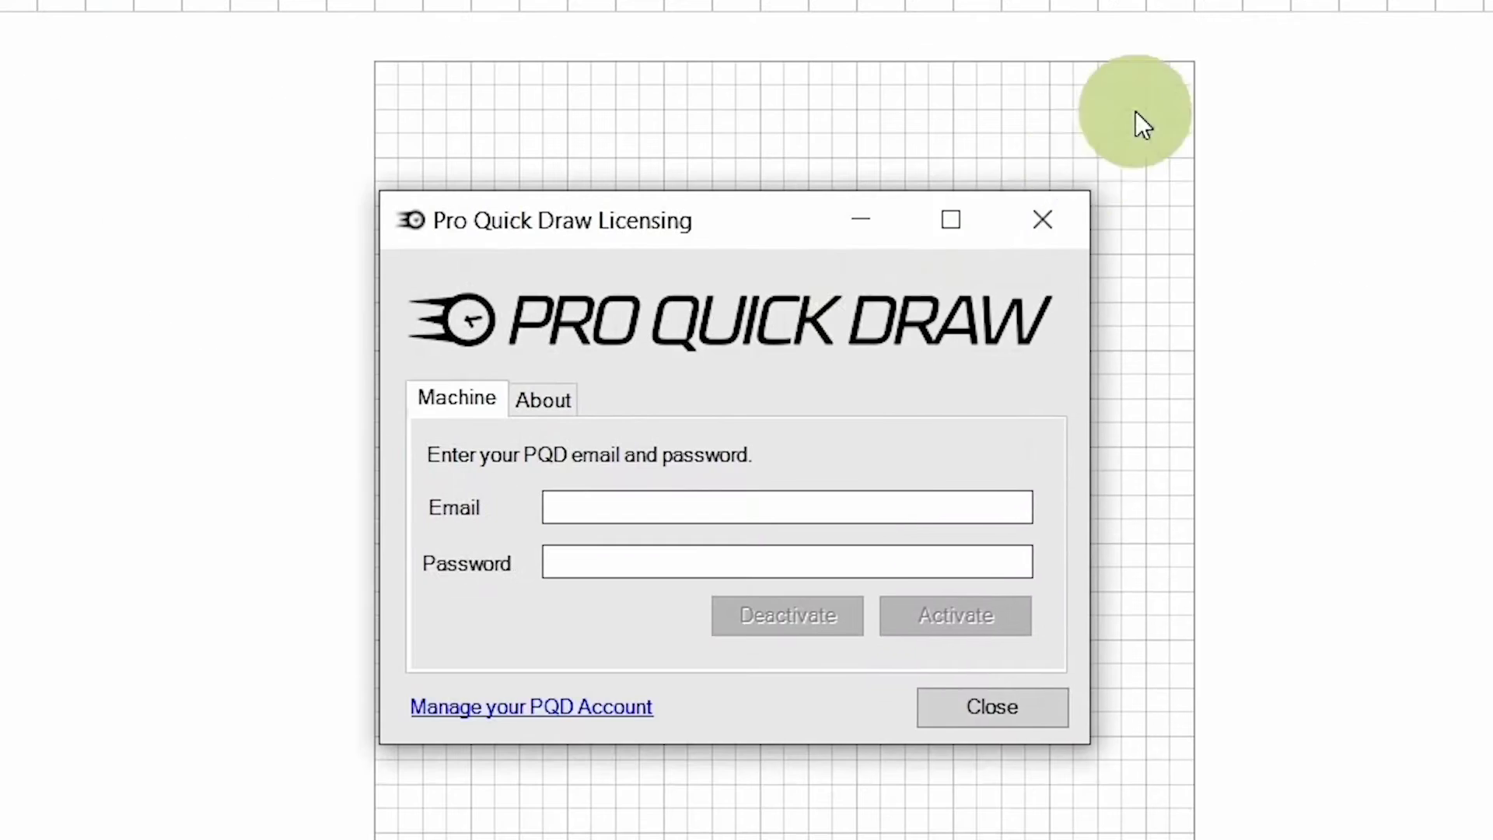
Step: Activate Pro Quick Draw with the account email and password, dismiss the confirmation and close Licensing
left_click(740, 507)
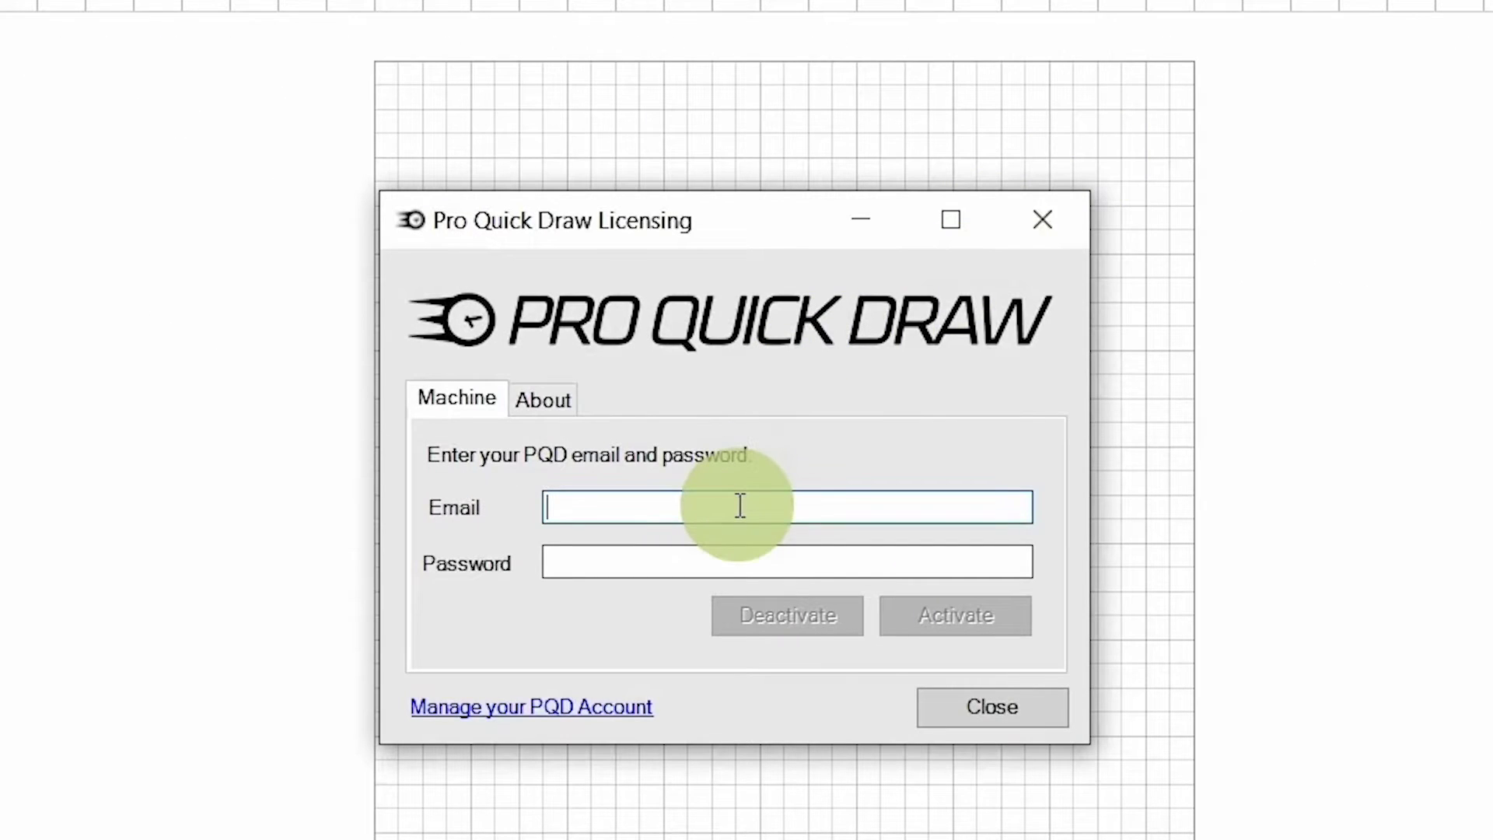
key("Tab")
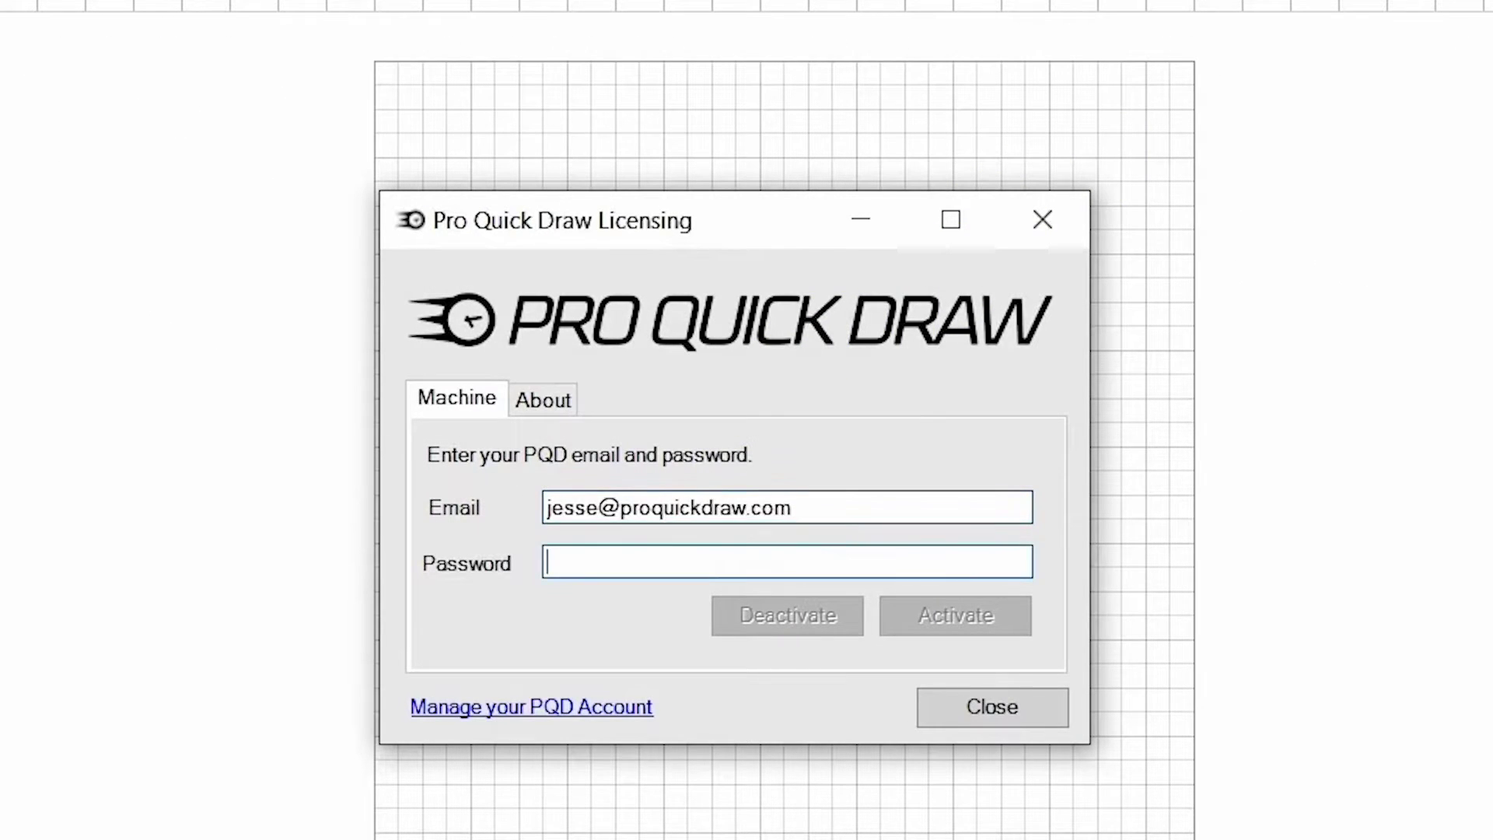
type("**********")
left_click(930, 622)
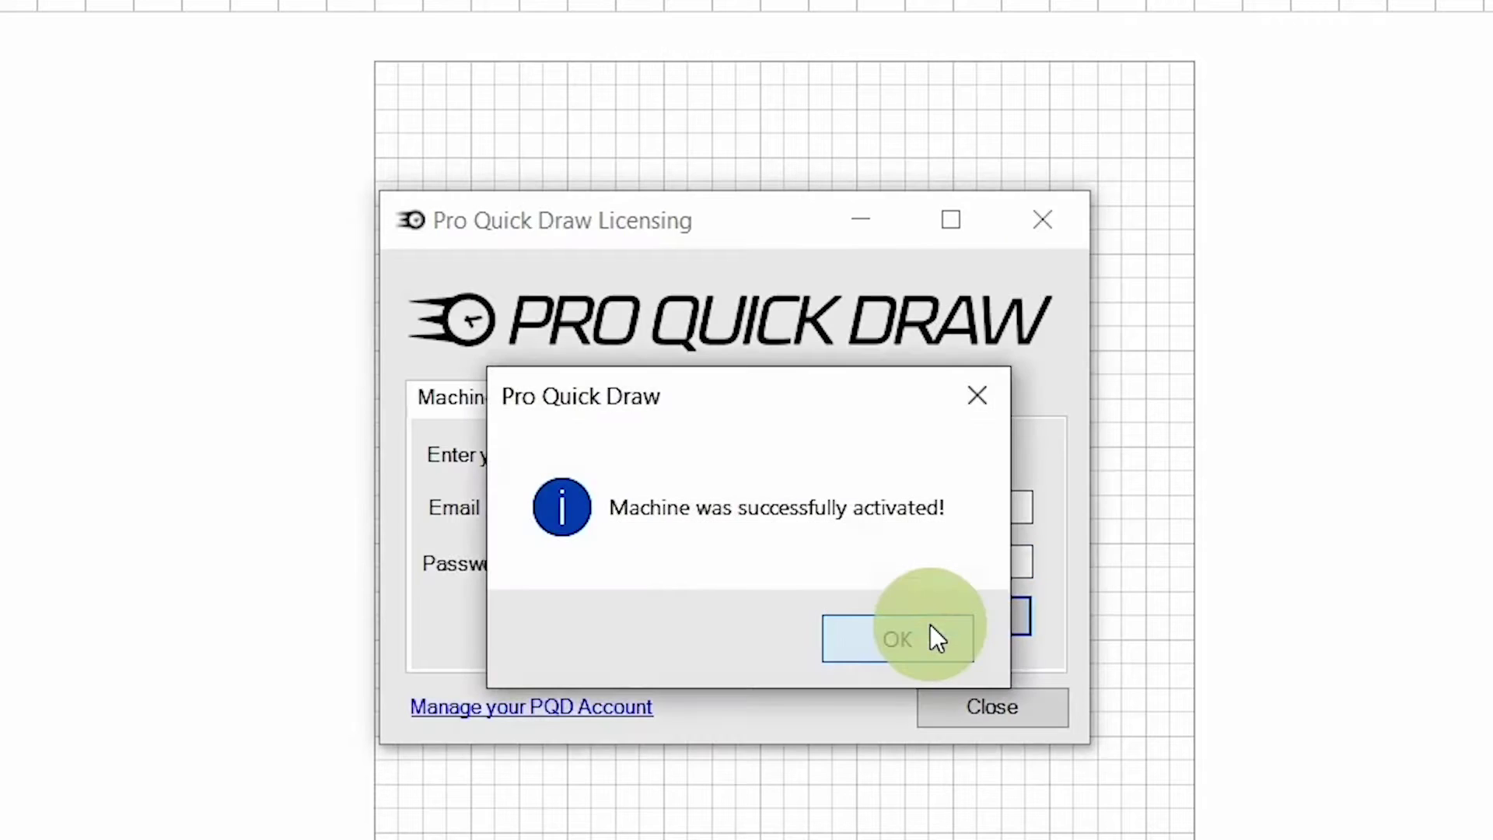
left_click(926, 633)
left_click(976, 707)
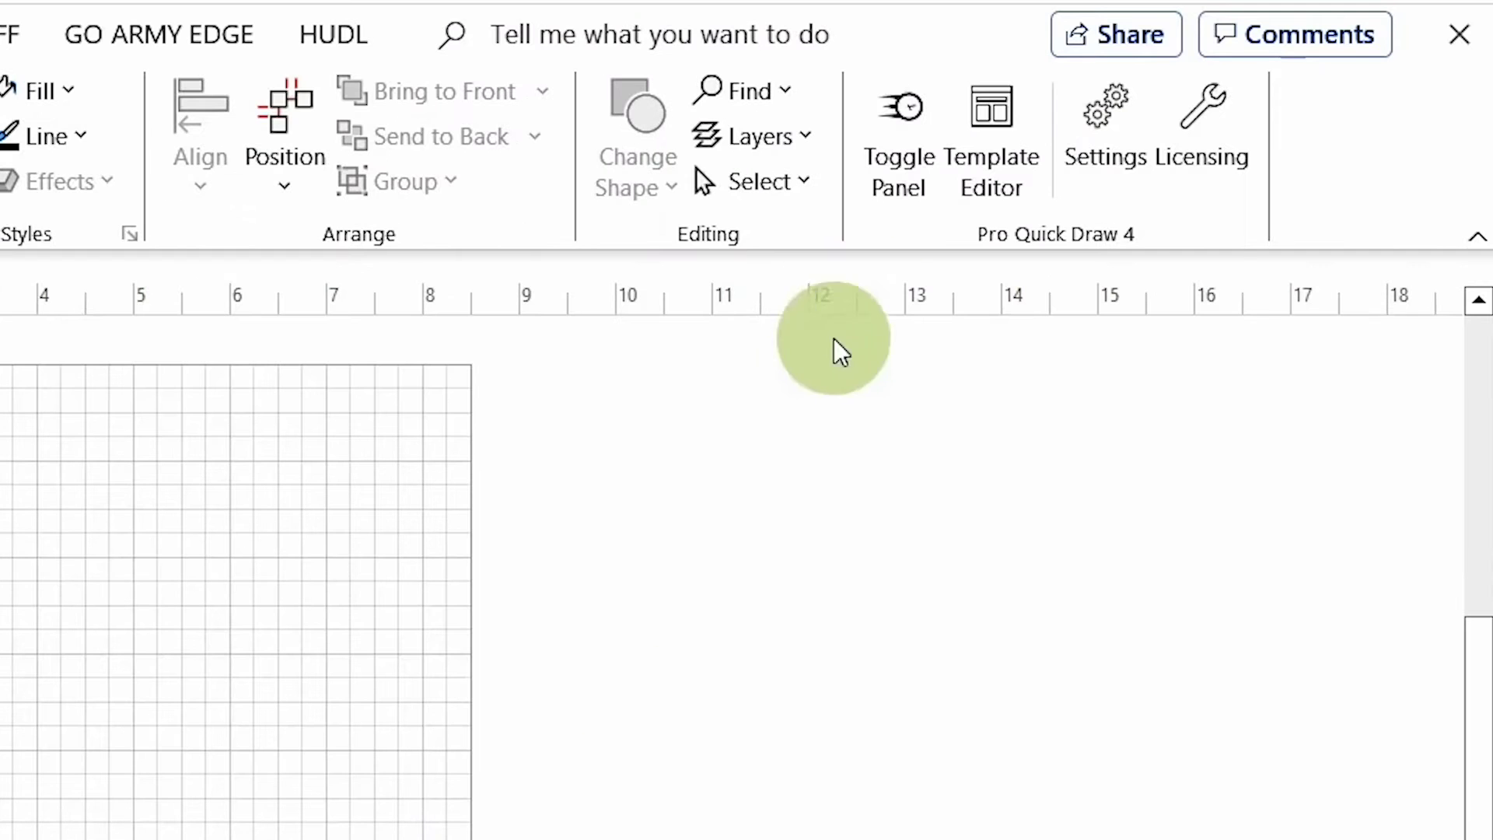
Step: Show the Pro Quick Draw panel, expand VISIO SAMPLES > 02 - RUN GAME, and open Select Template
left_click(926, 160)
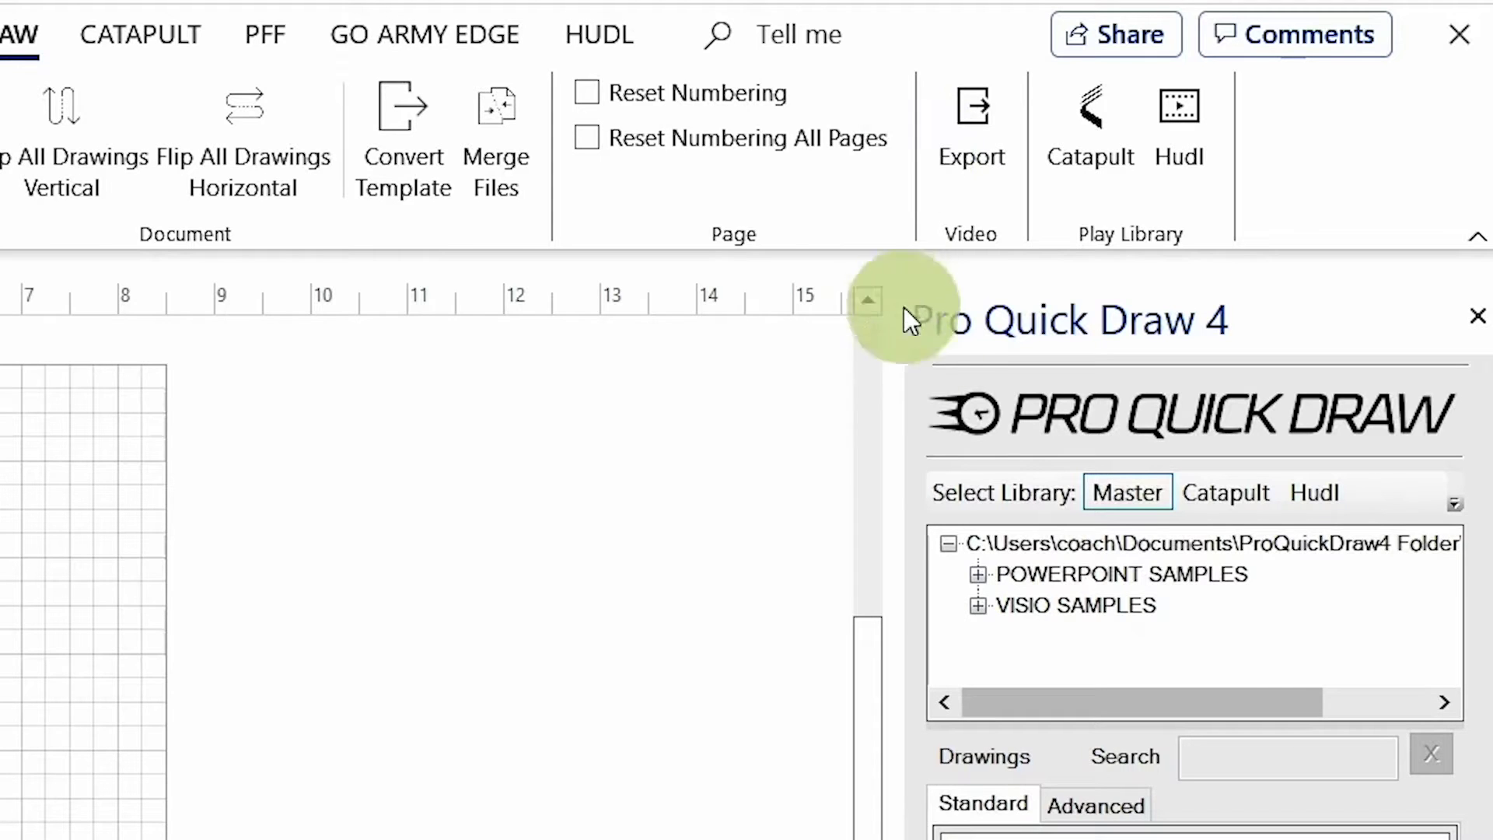
left_click(976, 606)
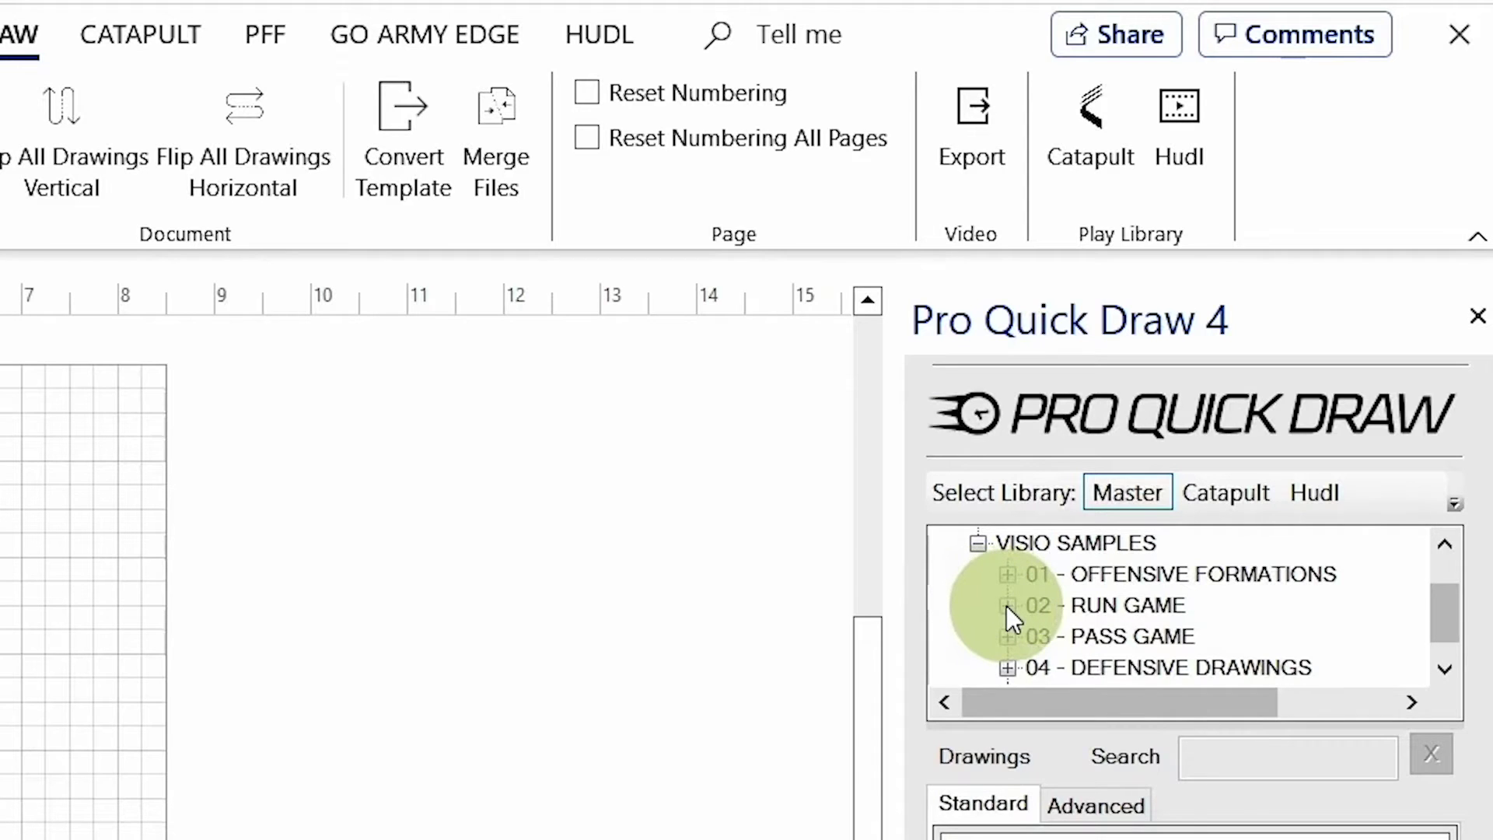
left_click(1007, 605)
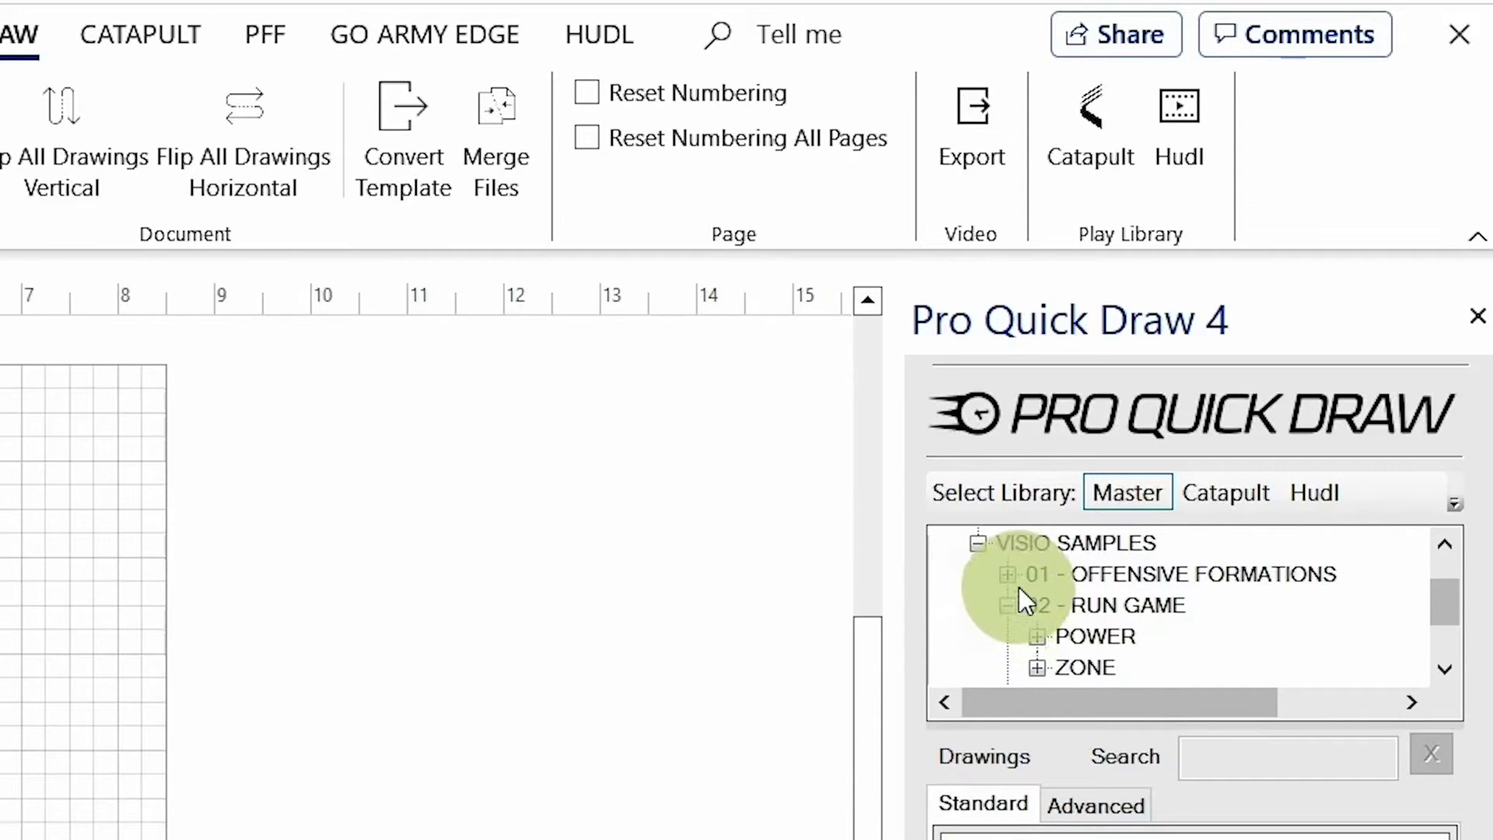
scroll(1019, 588, "down", 1)
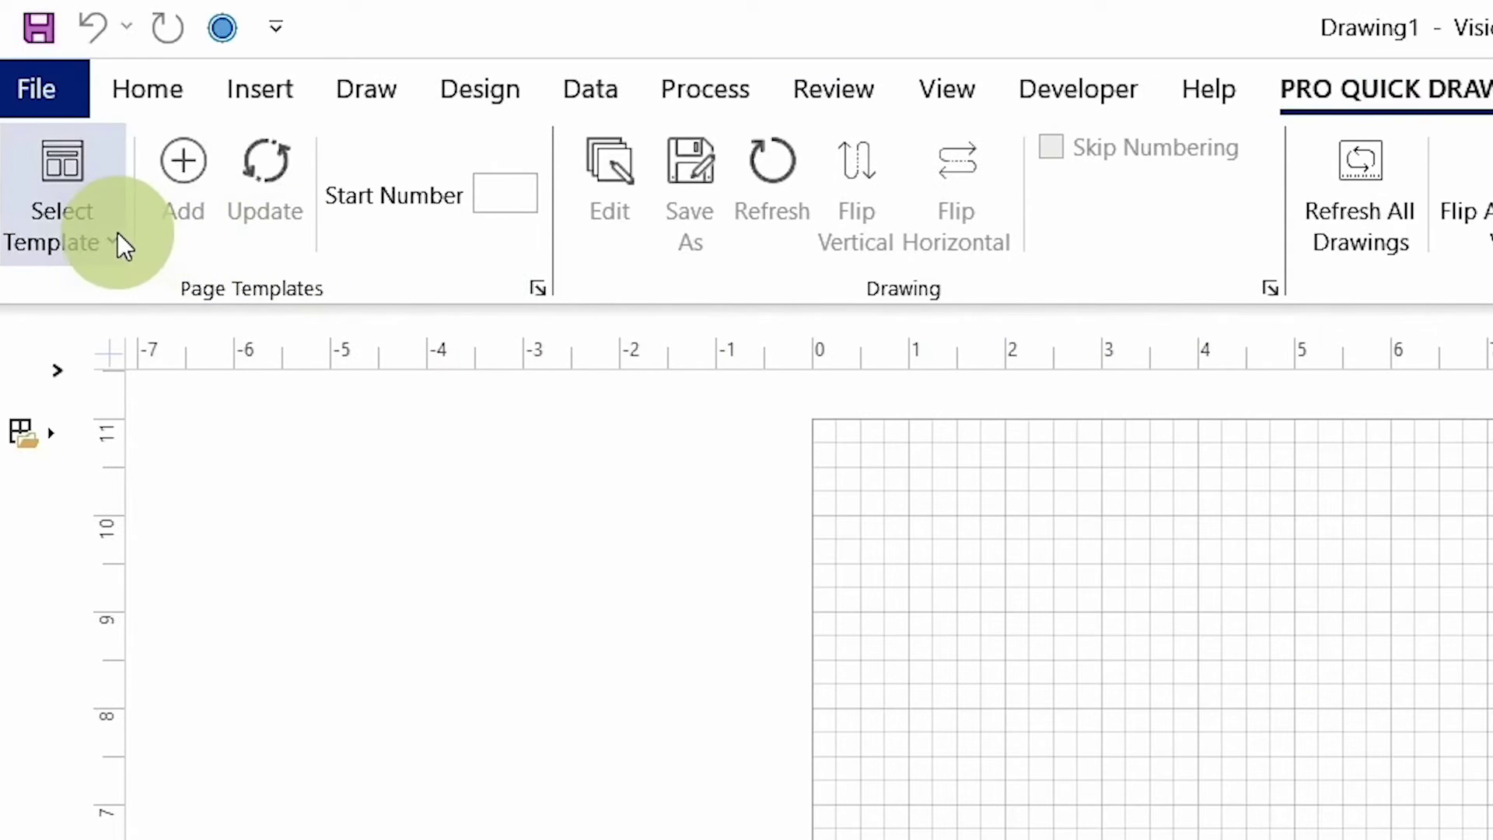
left_click(118, 232)
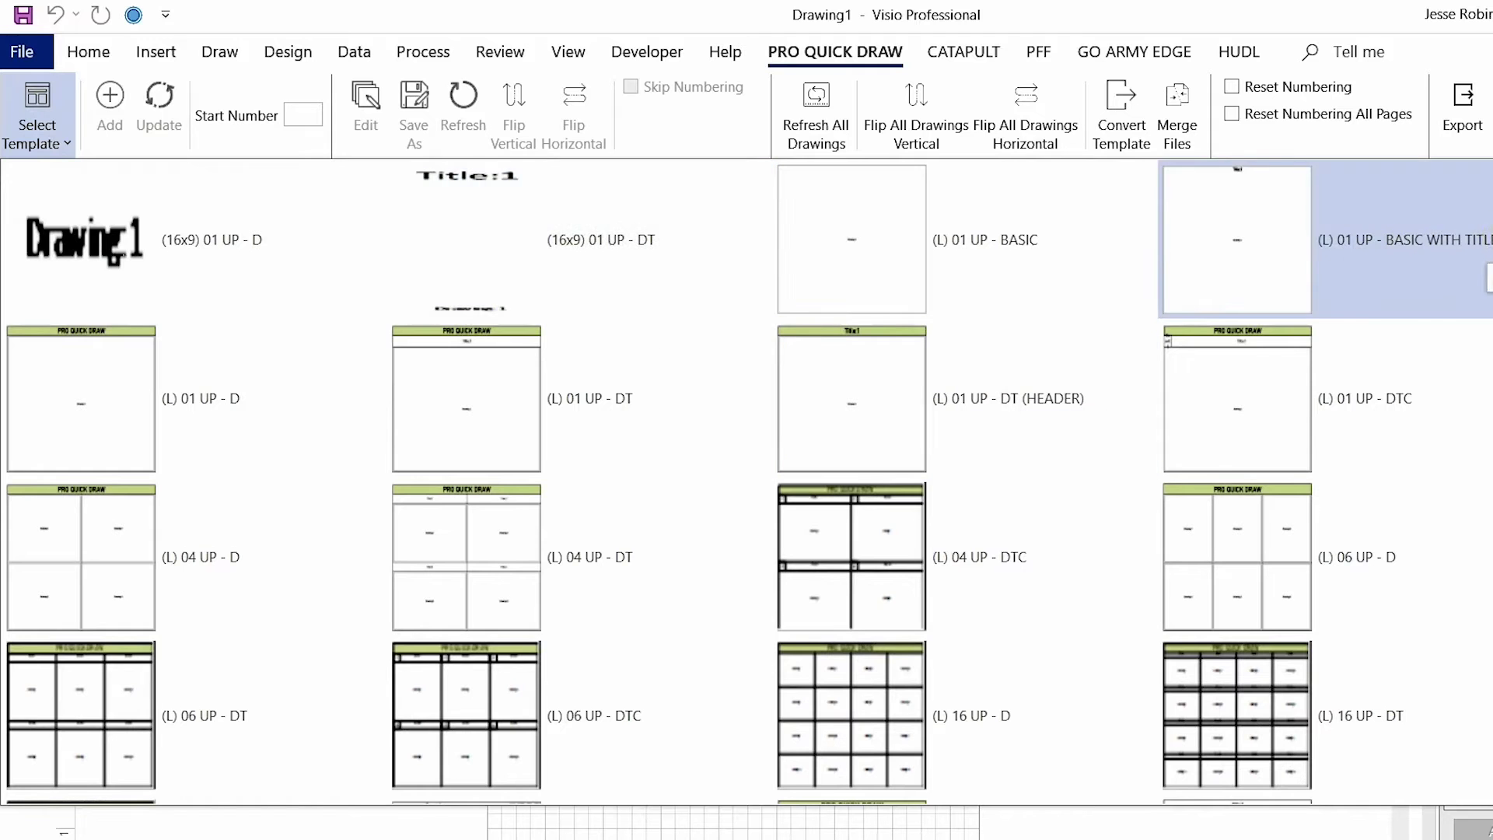
Step: Apply the (L) 04 UP - DT template to the page, then add another page with it
scroll(1485, 257, "down", 2)
scroll(749, 482, "down", 6)
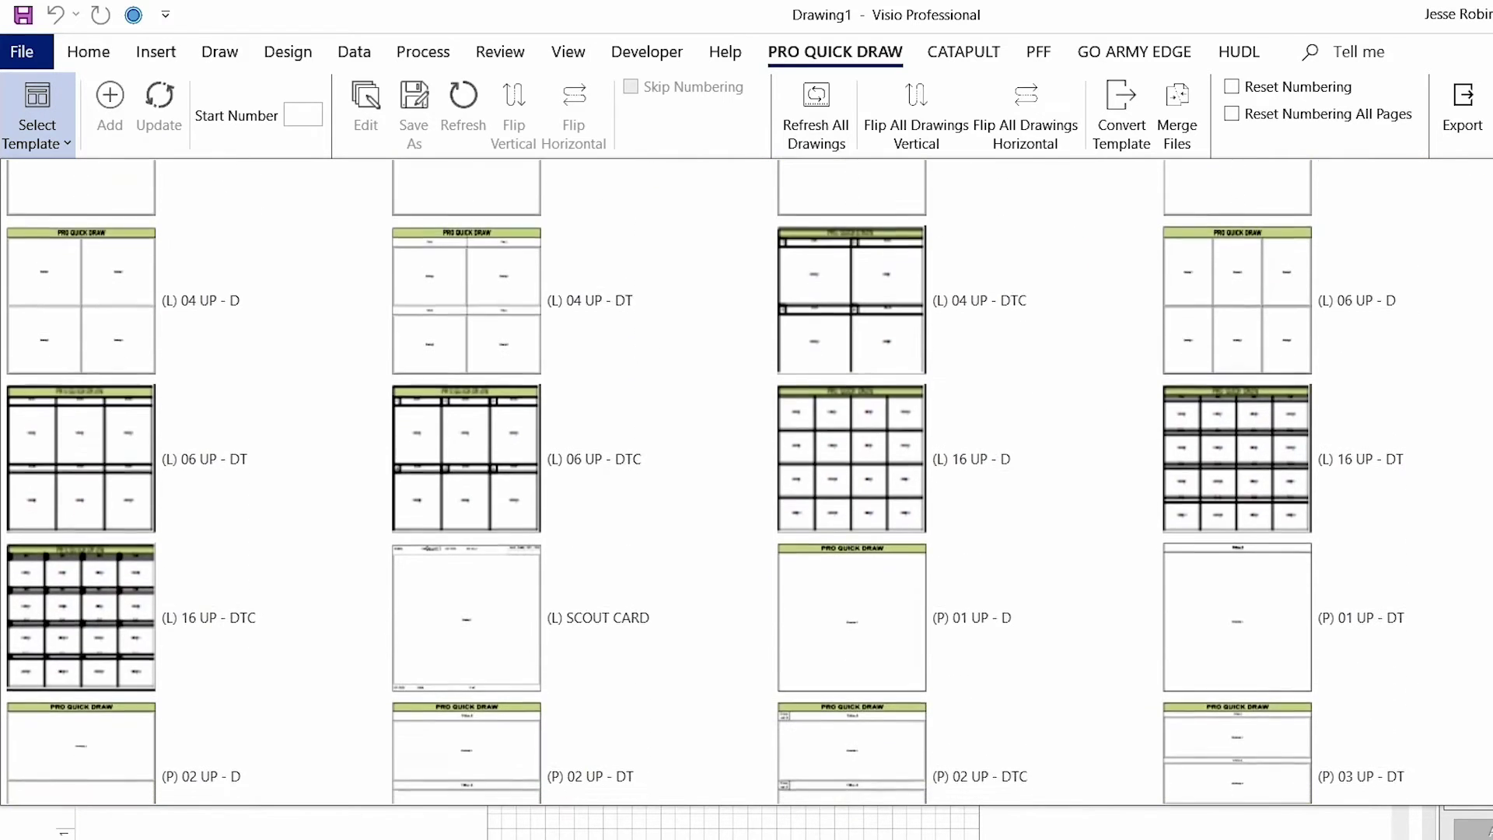
scroll(1325, 301, "up", 6)
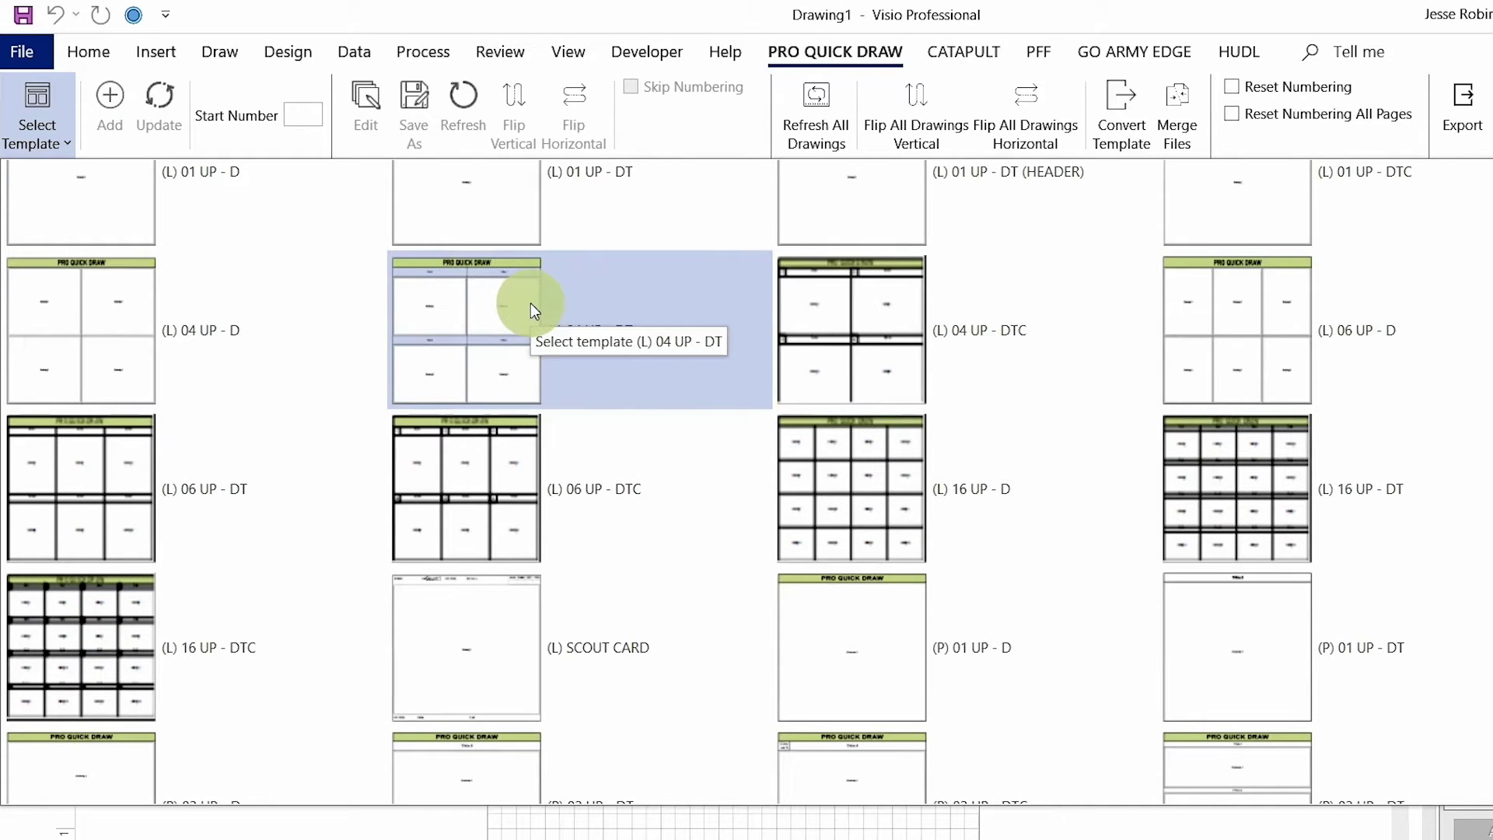
left_click(530, 310)
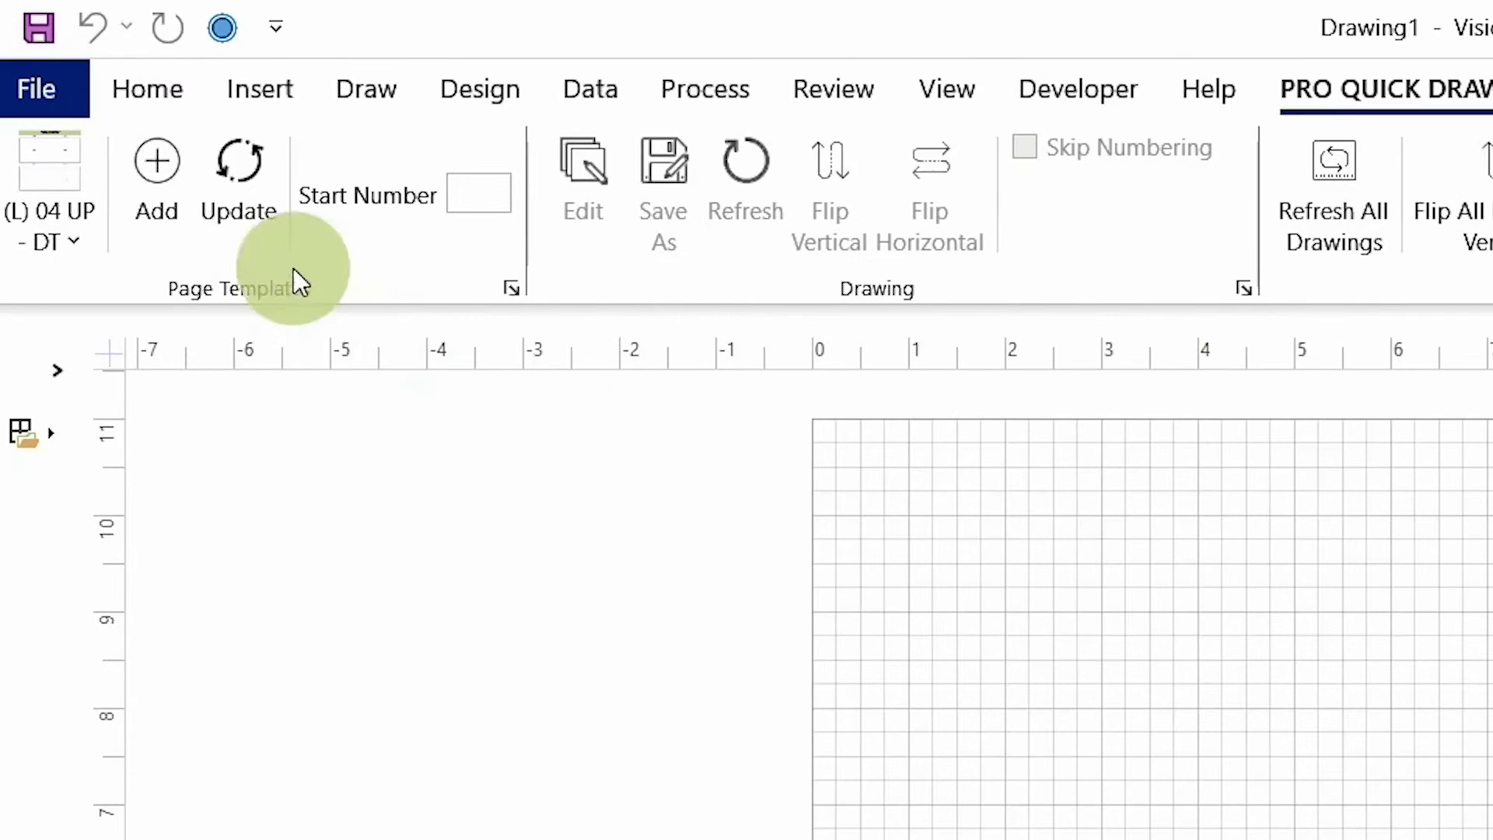
left_click(250, 190)
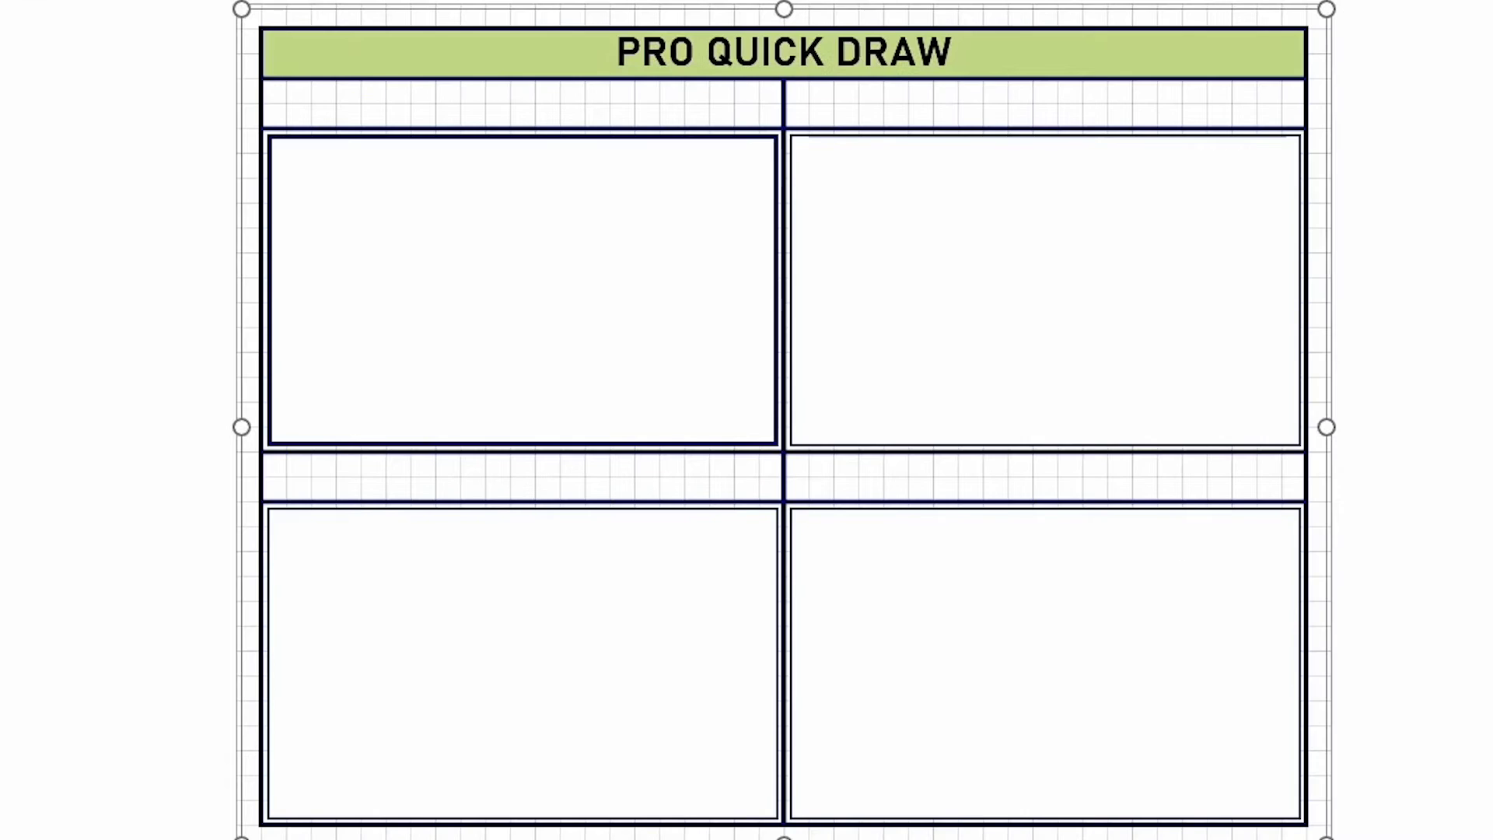
left_click(25, 50)
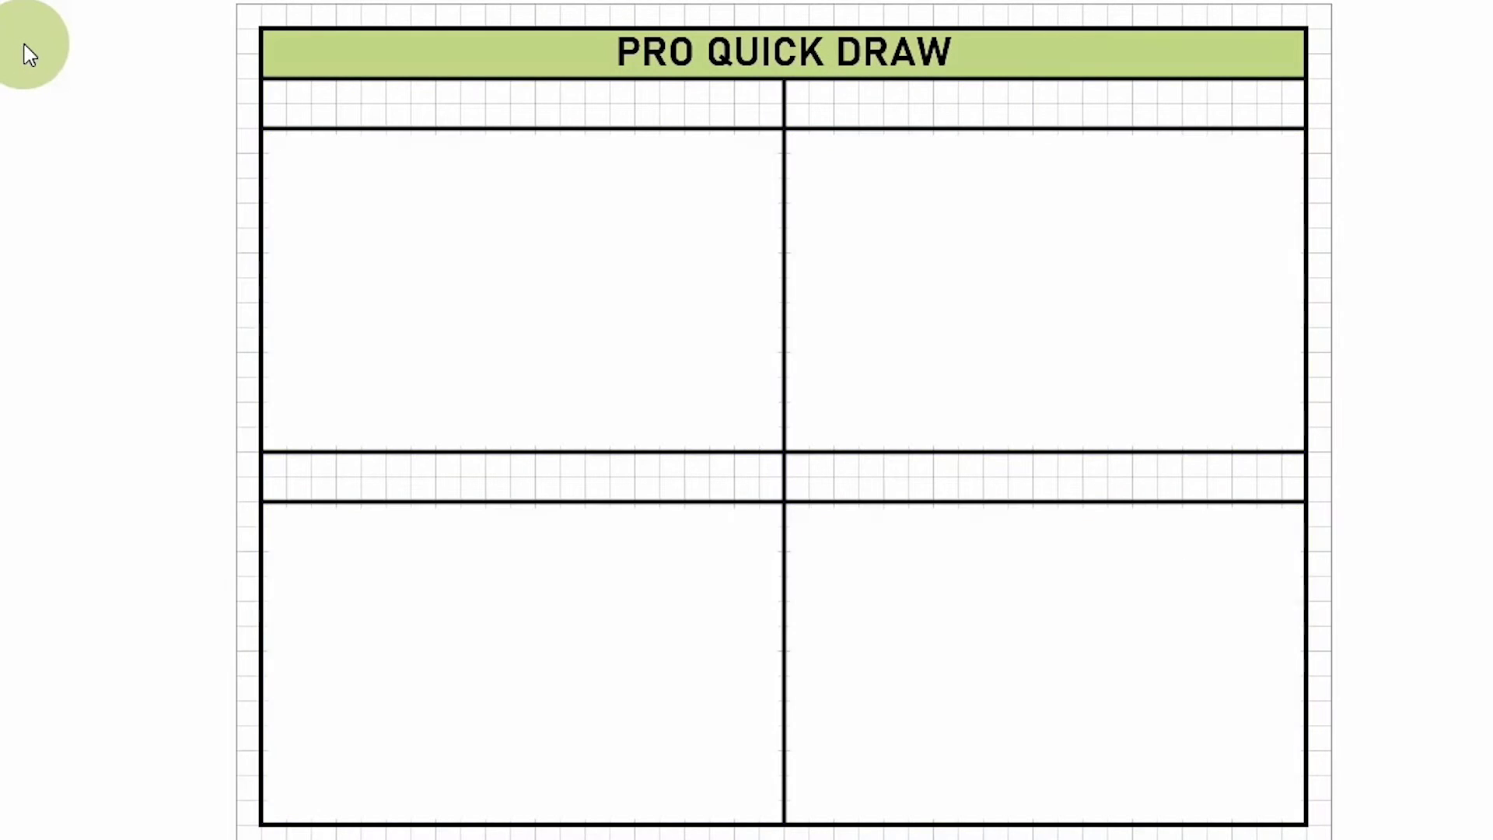
left_click(158, 170)
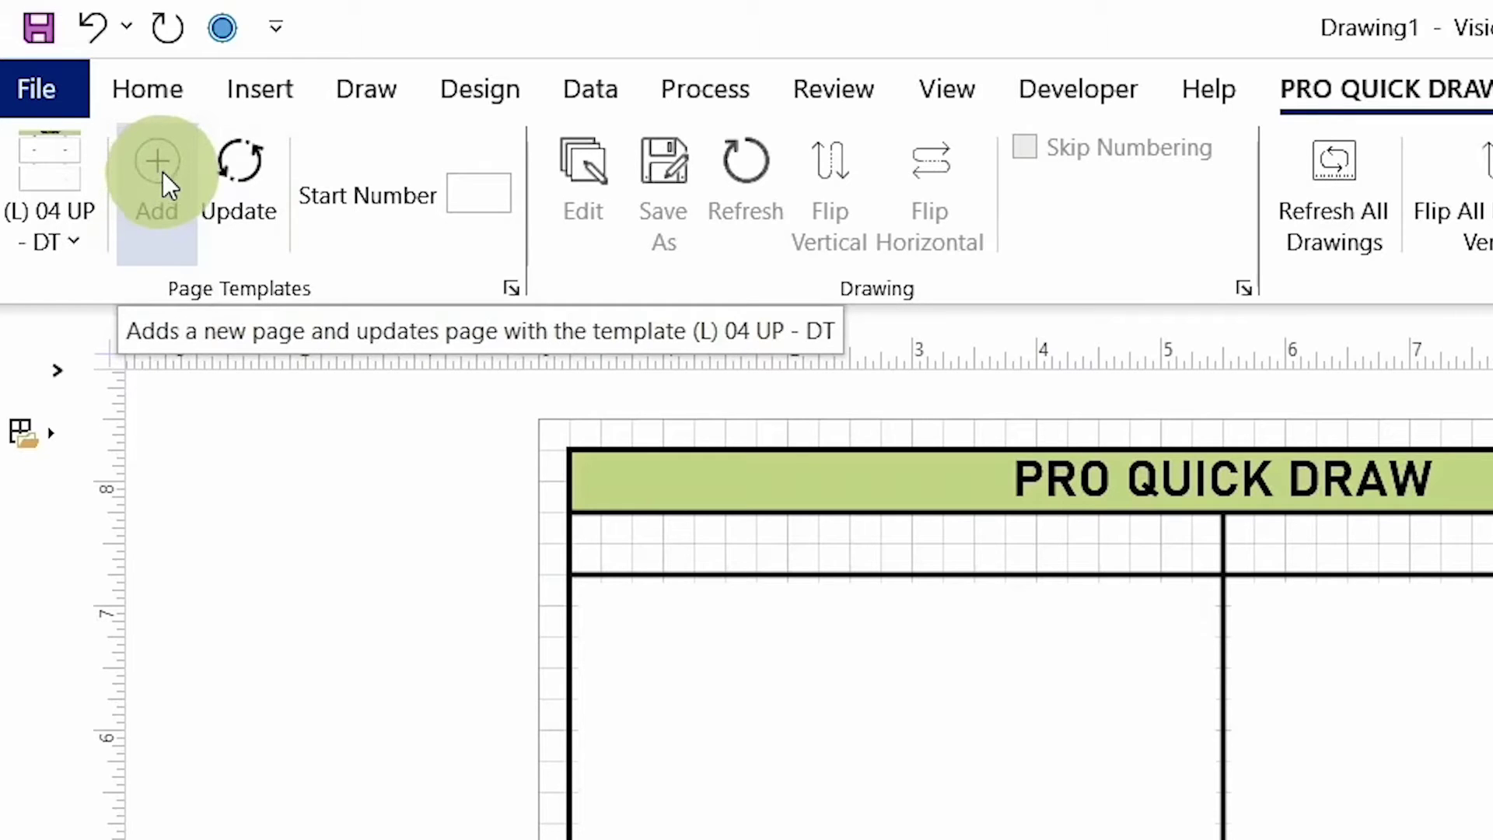
Step: Add a new page using the (P) OFFENSIVE PLAYBOOK INSTALL template and deselect its frame
left_click(81, 231)
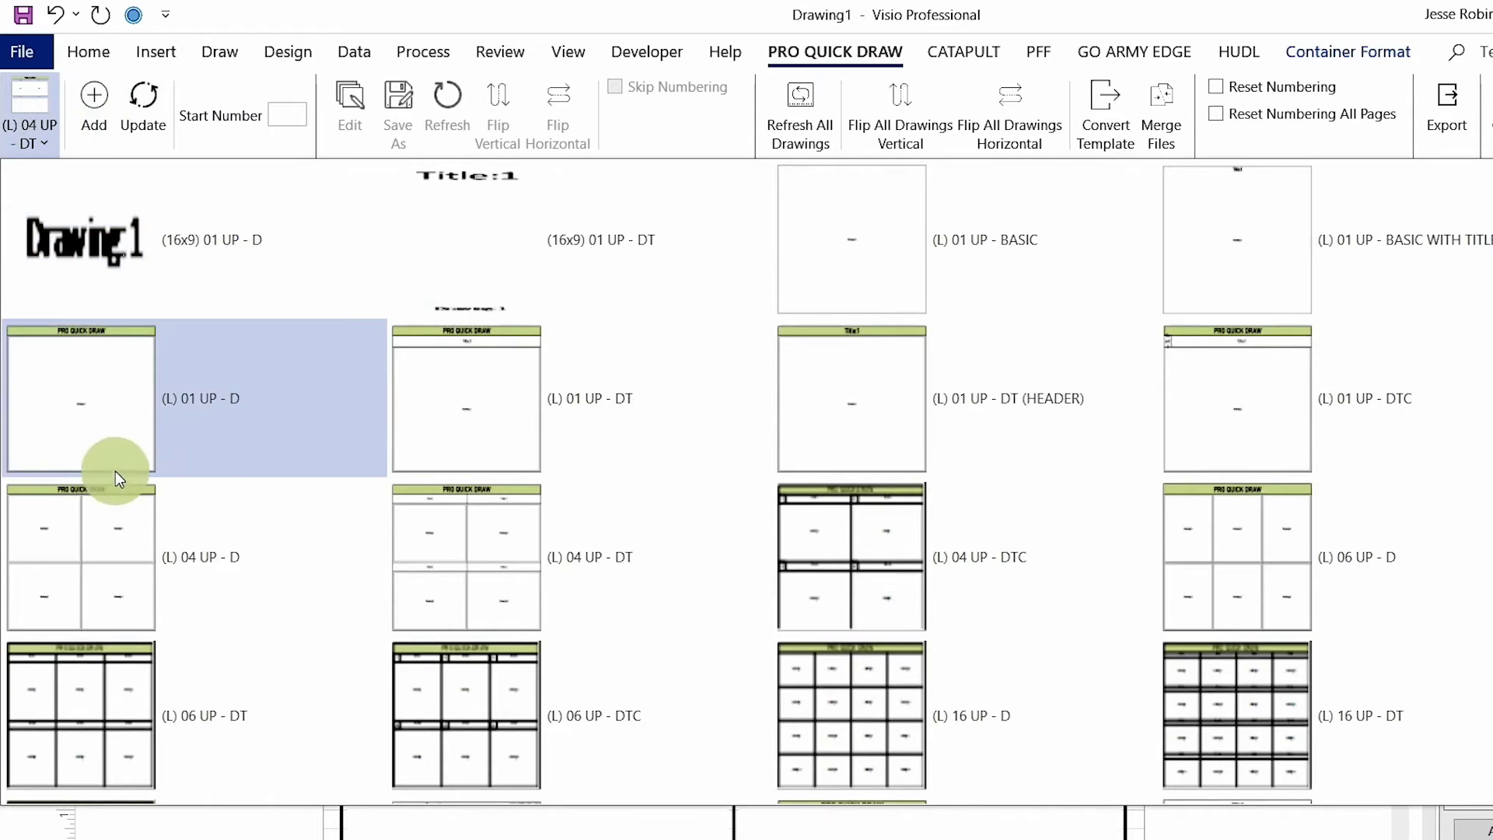
scroll(115, 474, "down", 6)
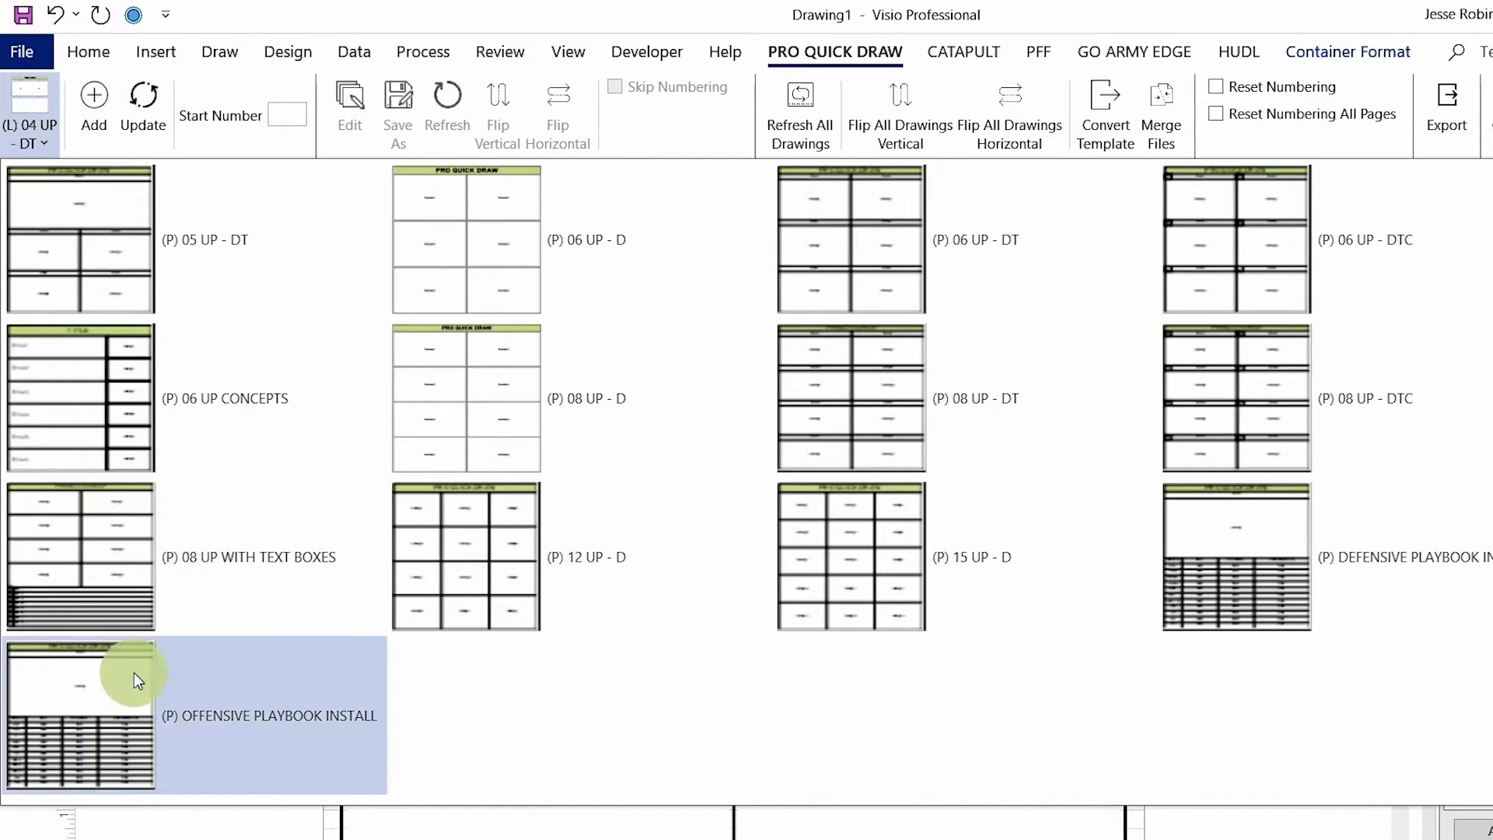
left_click(137, 681)
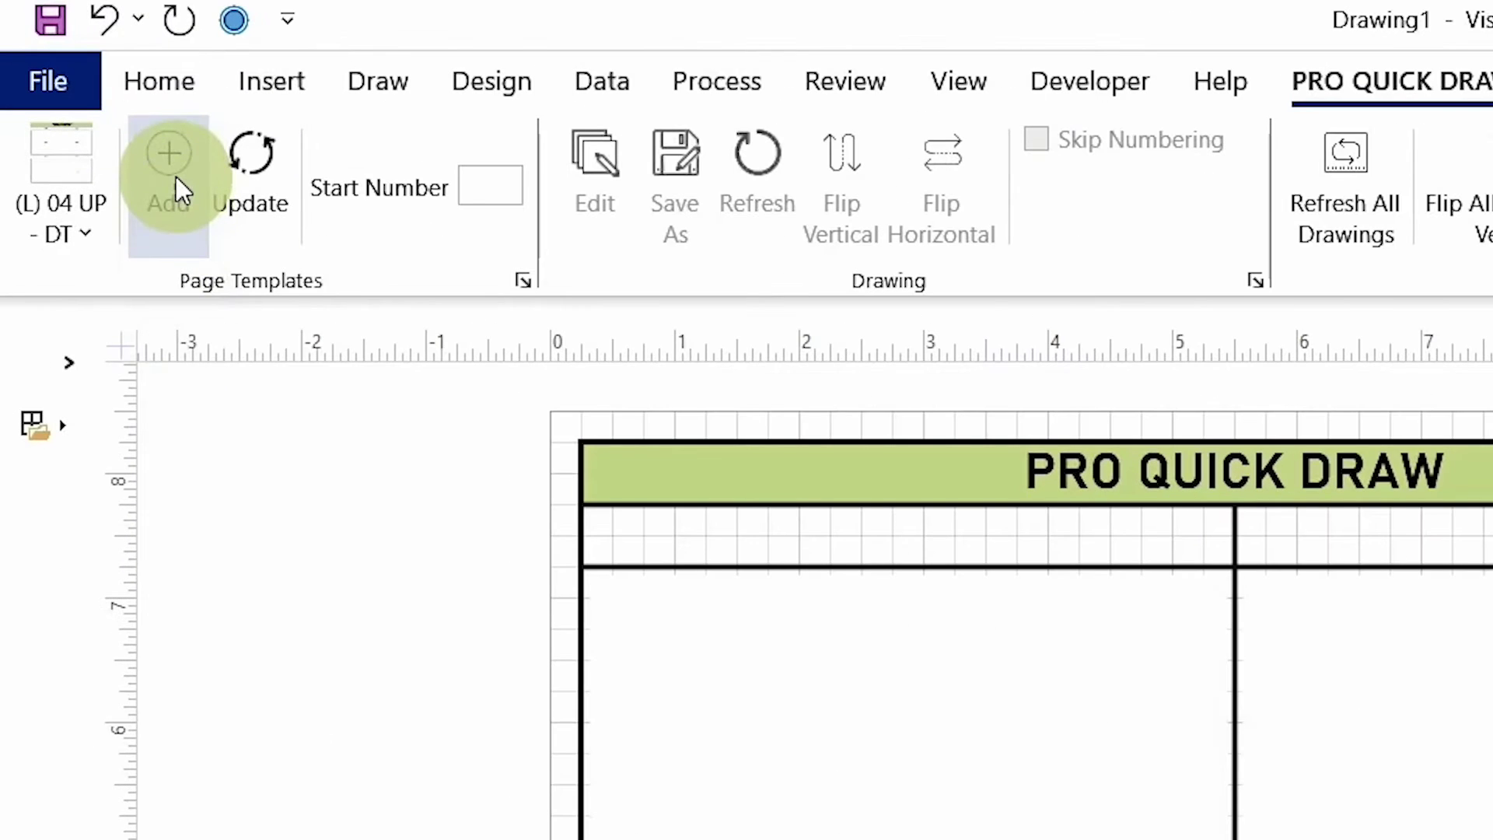
left_click(176, 166)
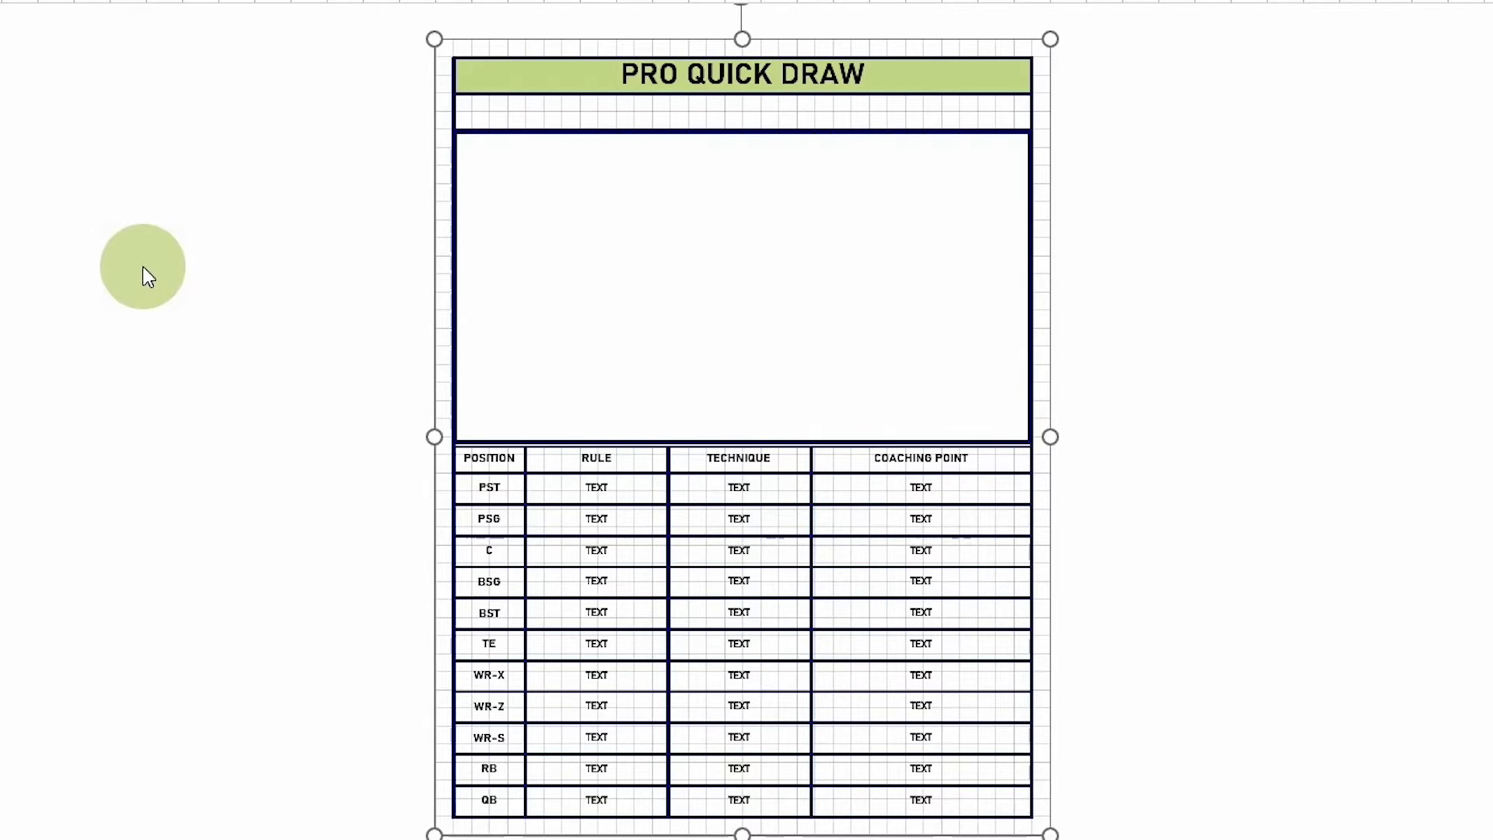
left_click(152, 279)
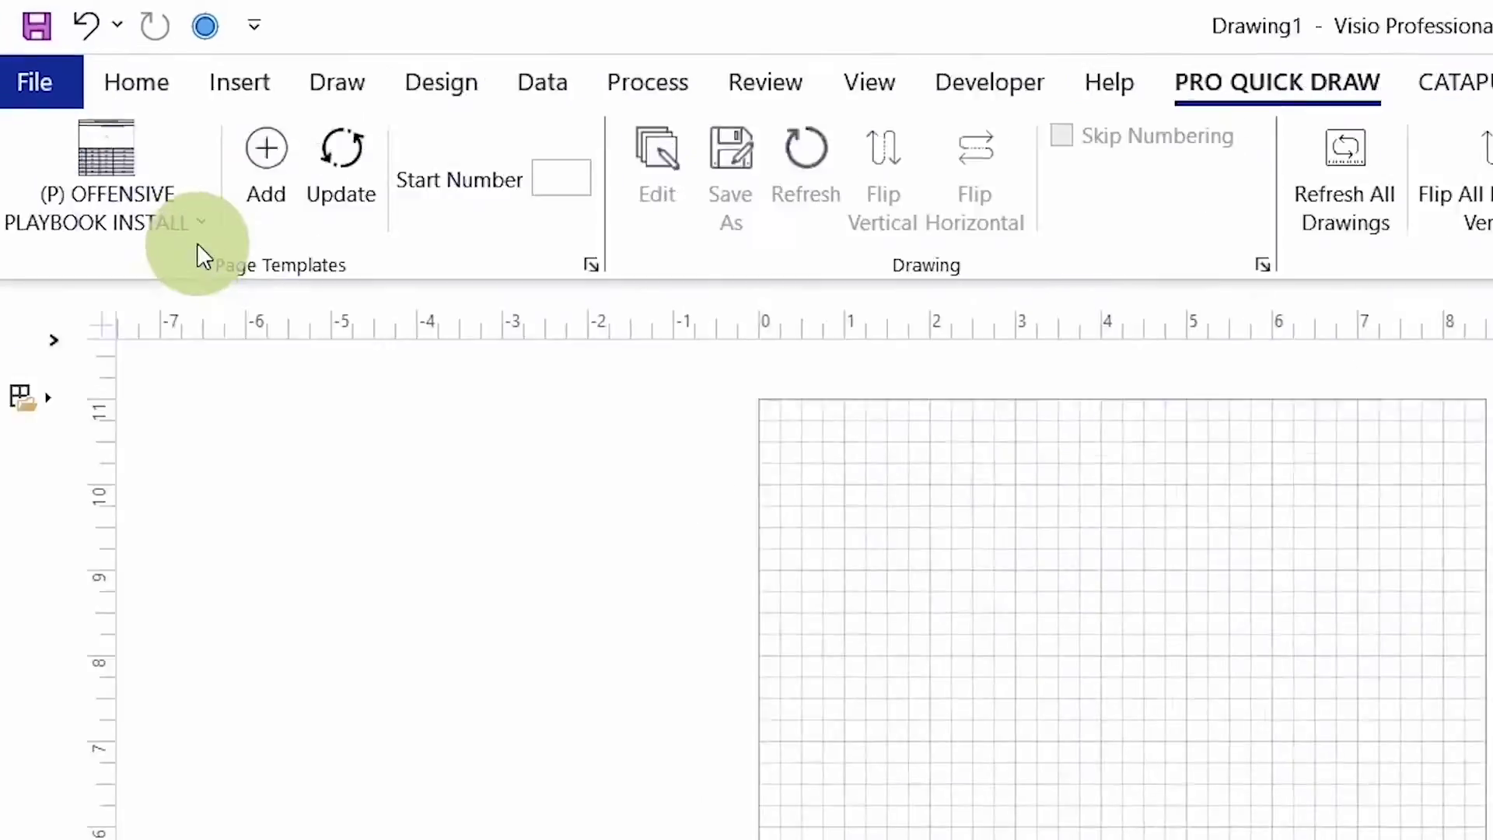
Step: Switch the page back to the four-panel (L) 04 UP - DT template
left_click(198, 246)
left_click(470, 567)
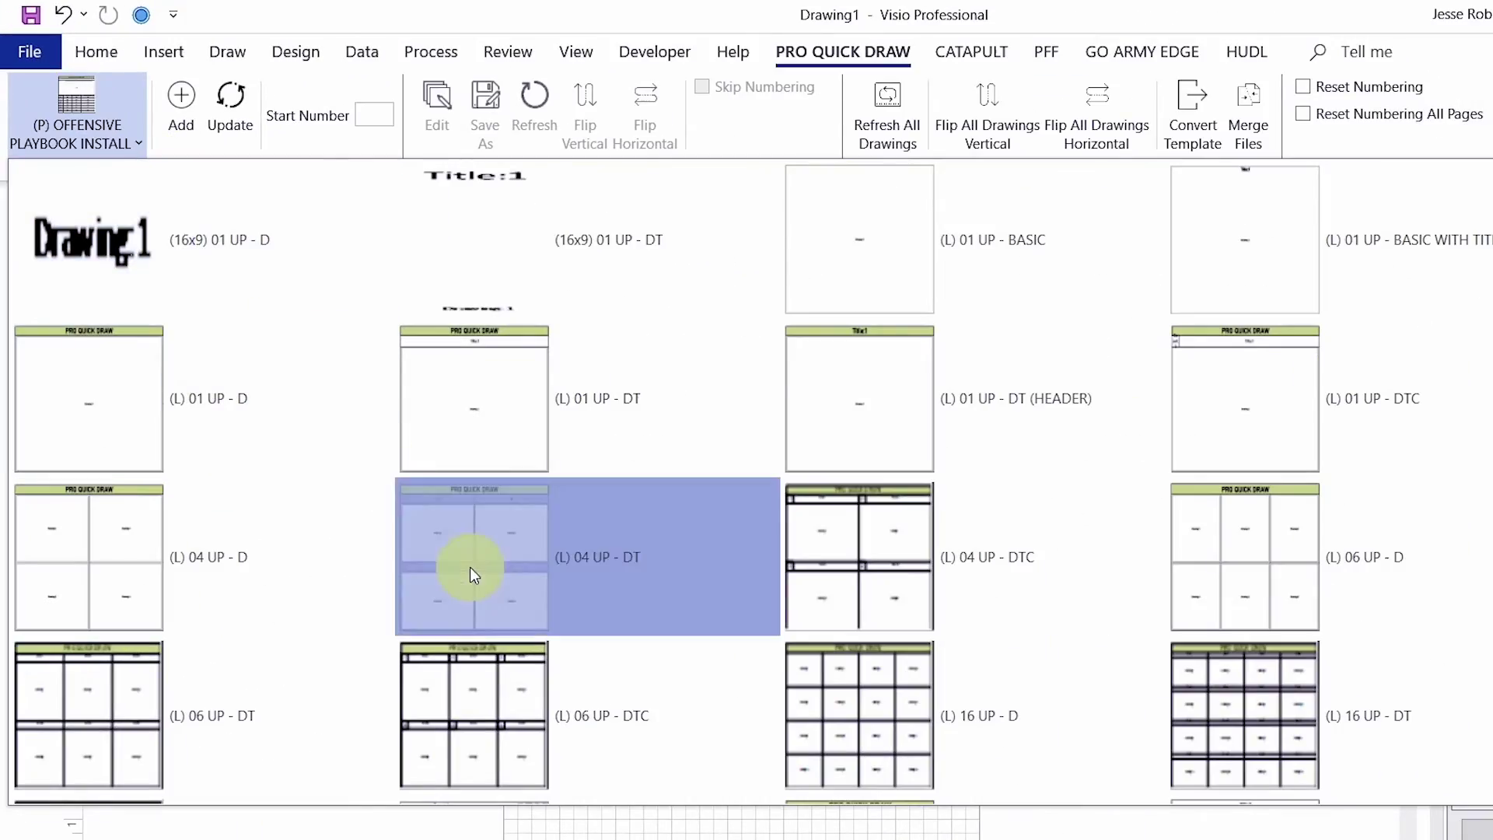
left_click(254, 170)
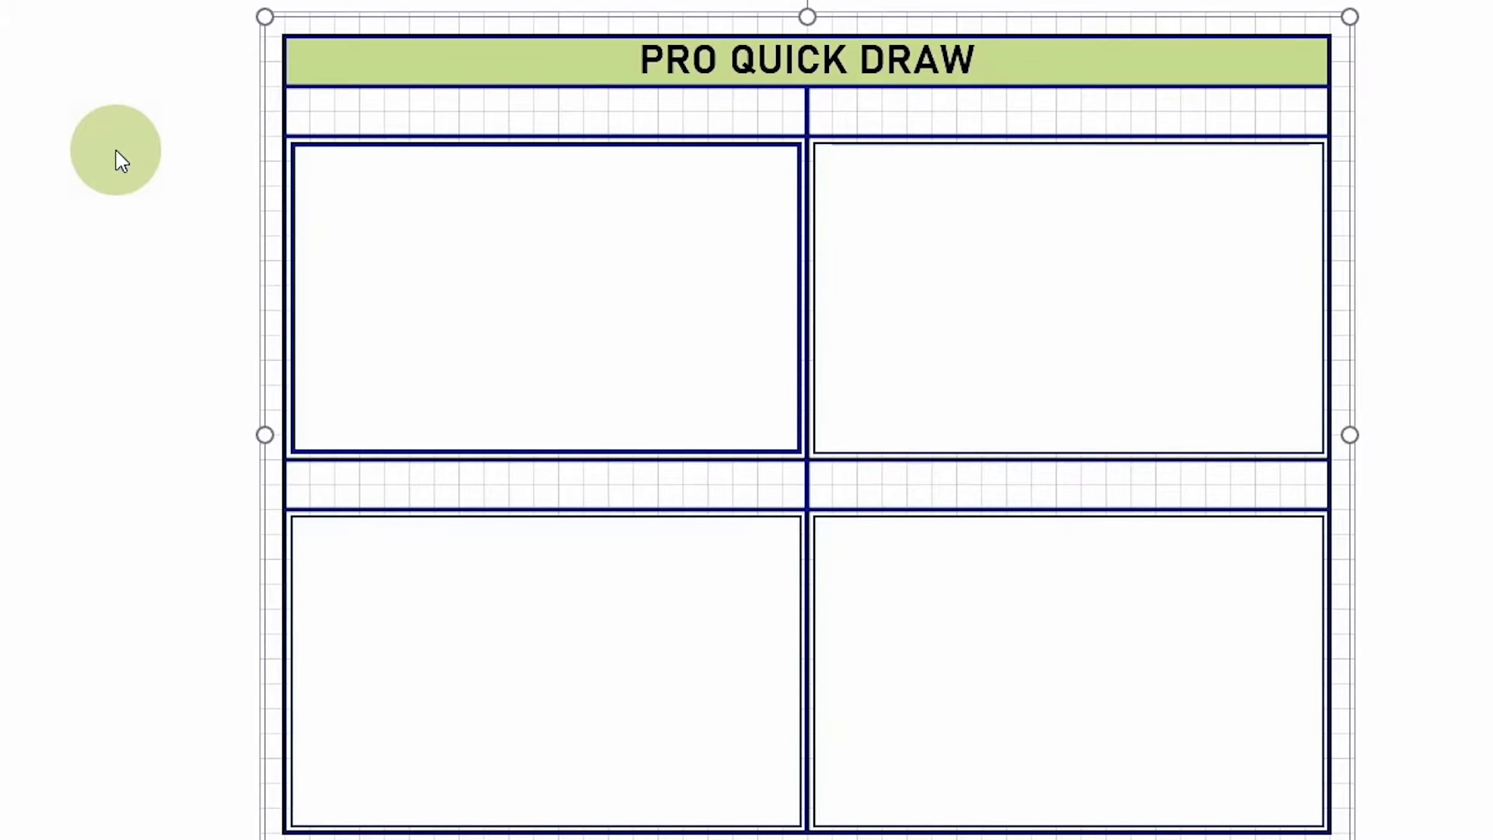
left_click(123, 159)
Step: Change the header text from PRO QUICK DRAW to FORMATIONS
left_click(653, 67)
left_click(784, 193)
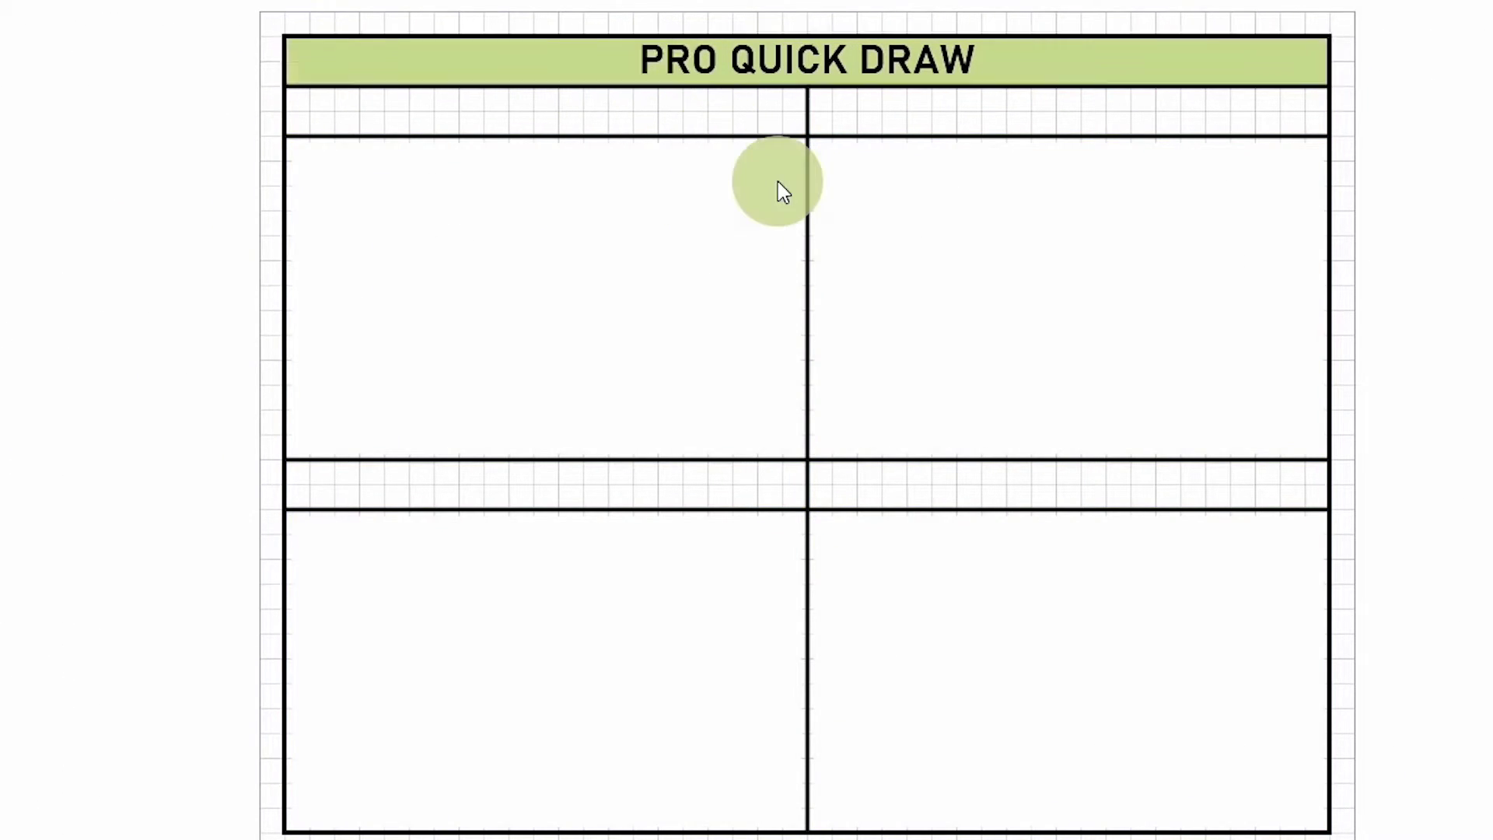
type("FORMATIONS")
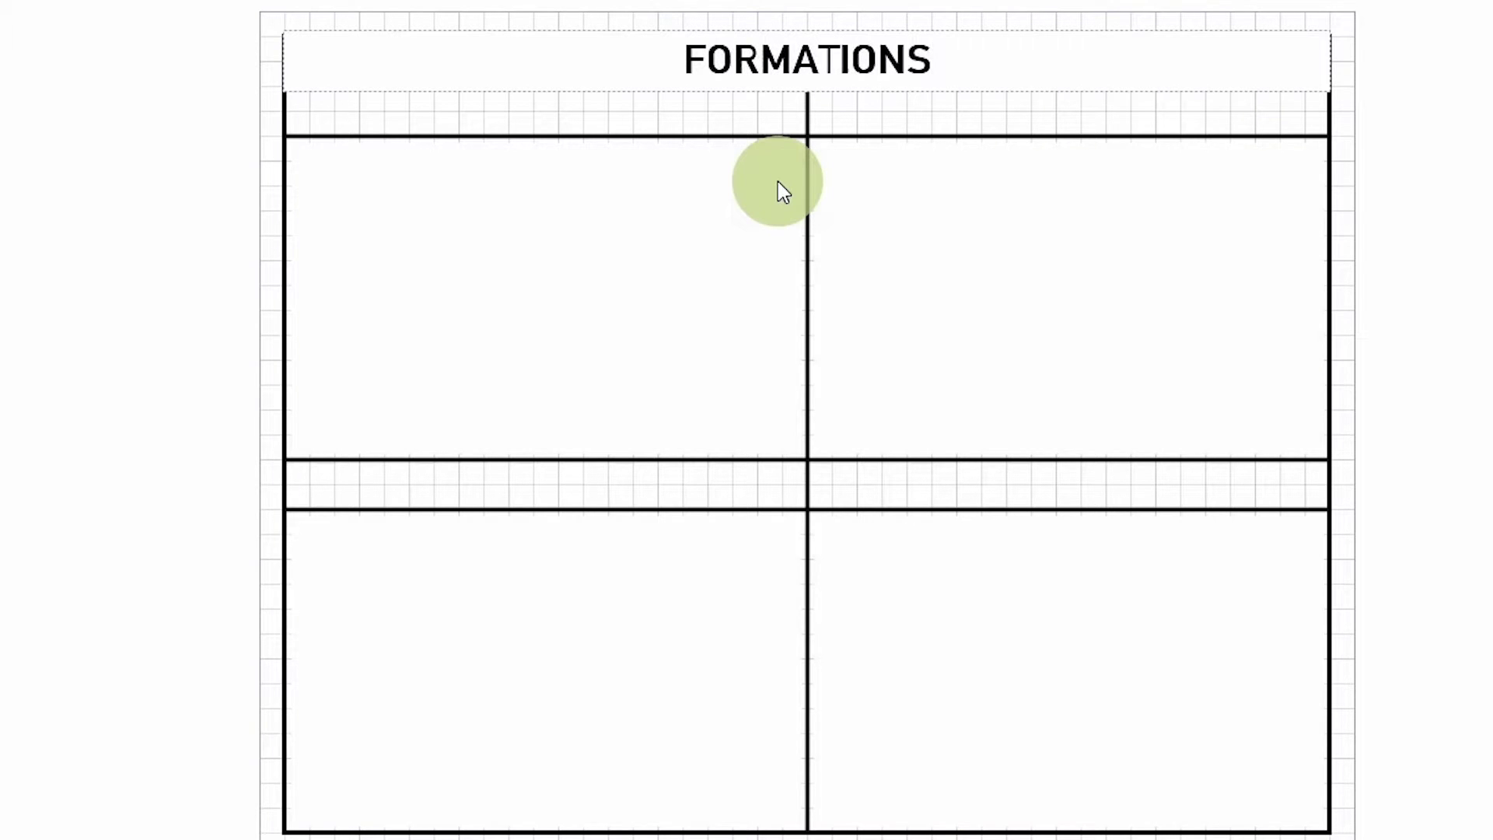
Step: Insert GLOCK LOUIE SLOT.vsdx from VISIO SAMPLES > 01 - OFFENSIVE FORMATIONS onto the page
left_click(1433, 106)
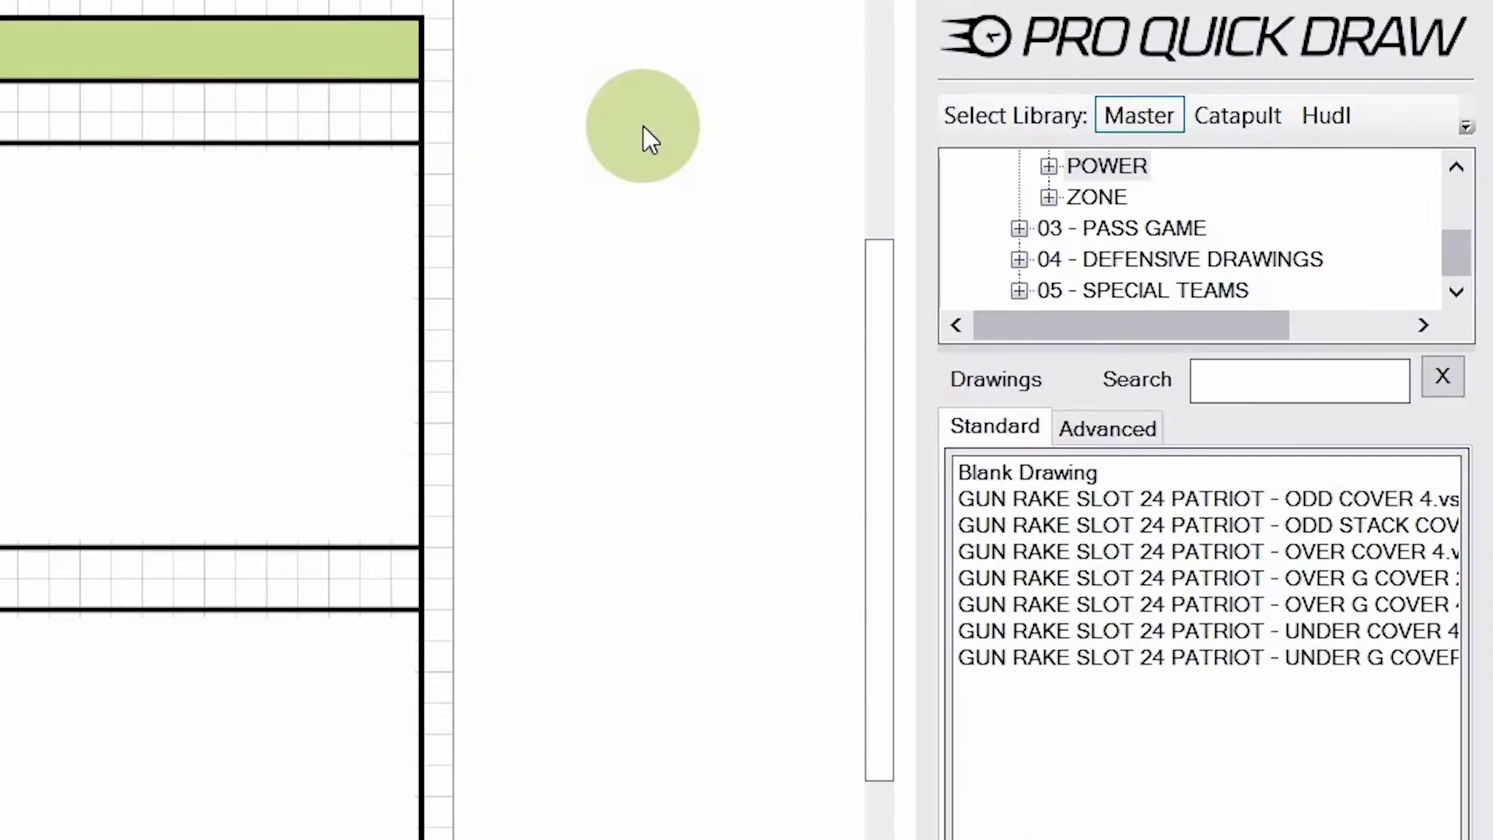
left_click(1071, 226)
scroll(1071, 225, "up", 1)
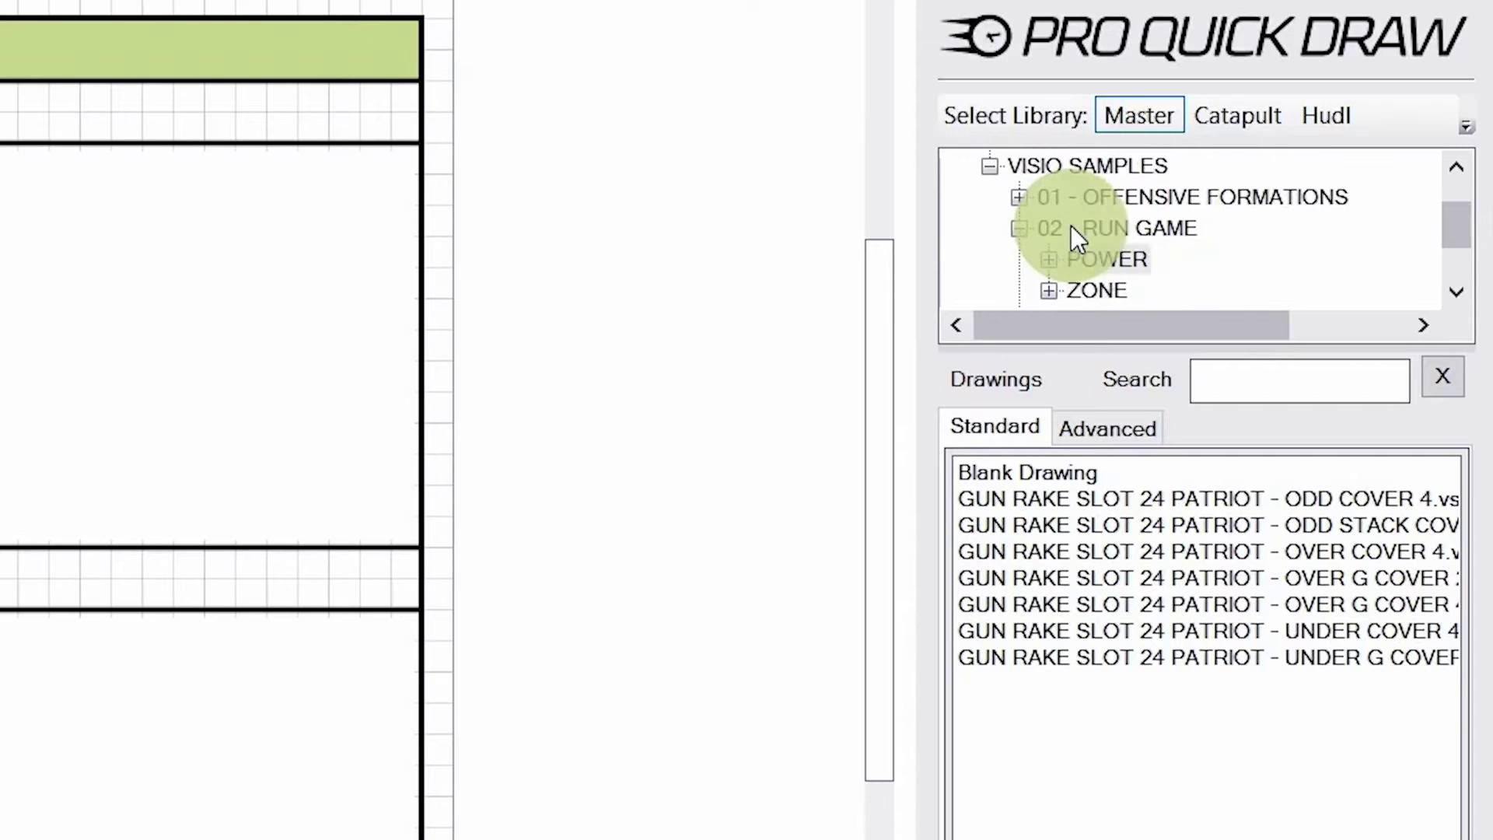
scroll(1071, 226, "up", 1)
left_click(1112, 256)
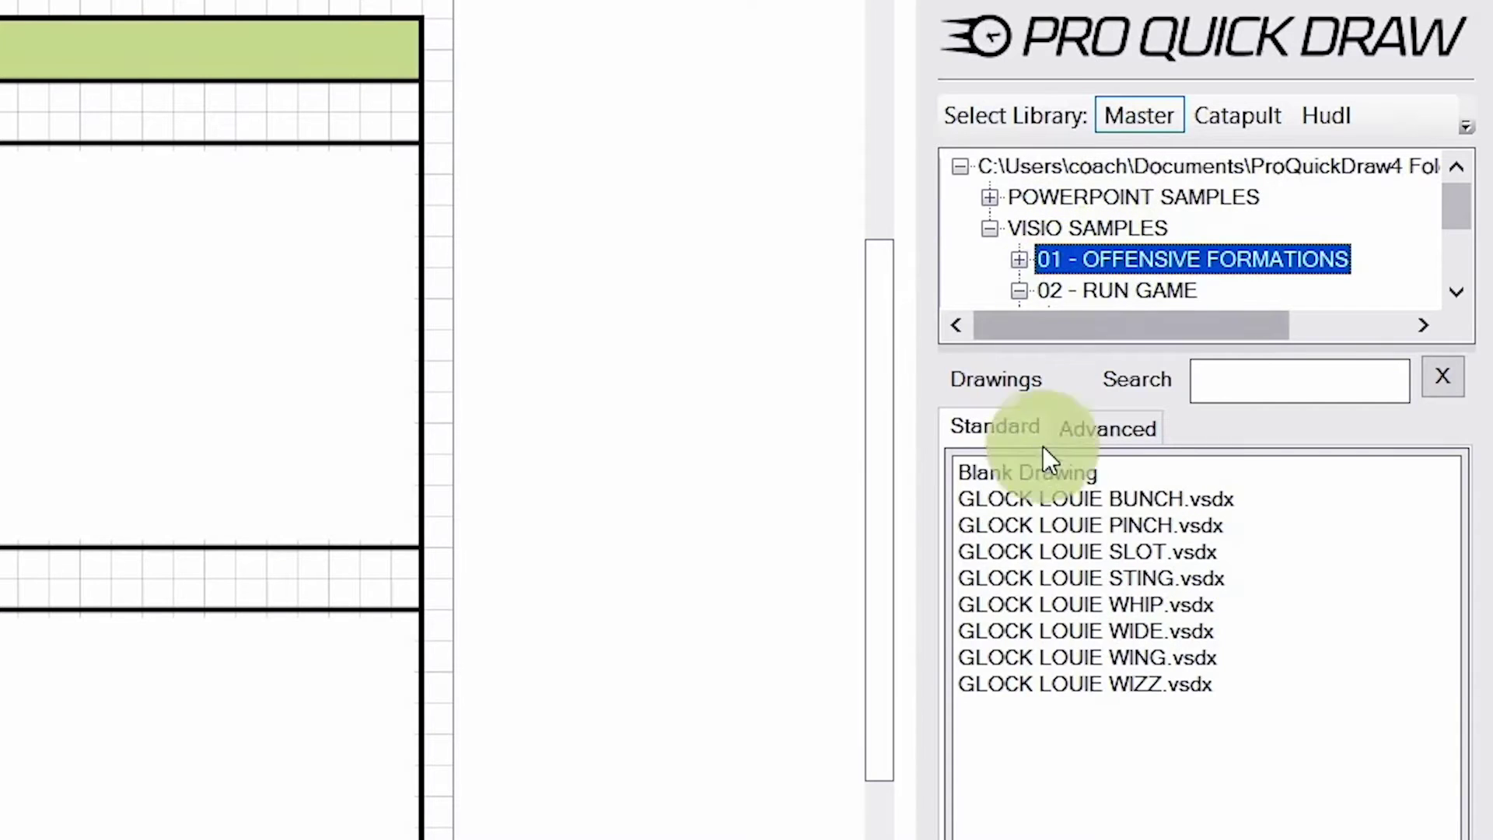
left_click(1067, 551)
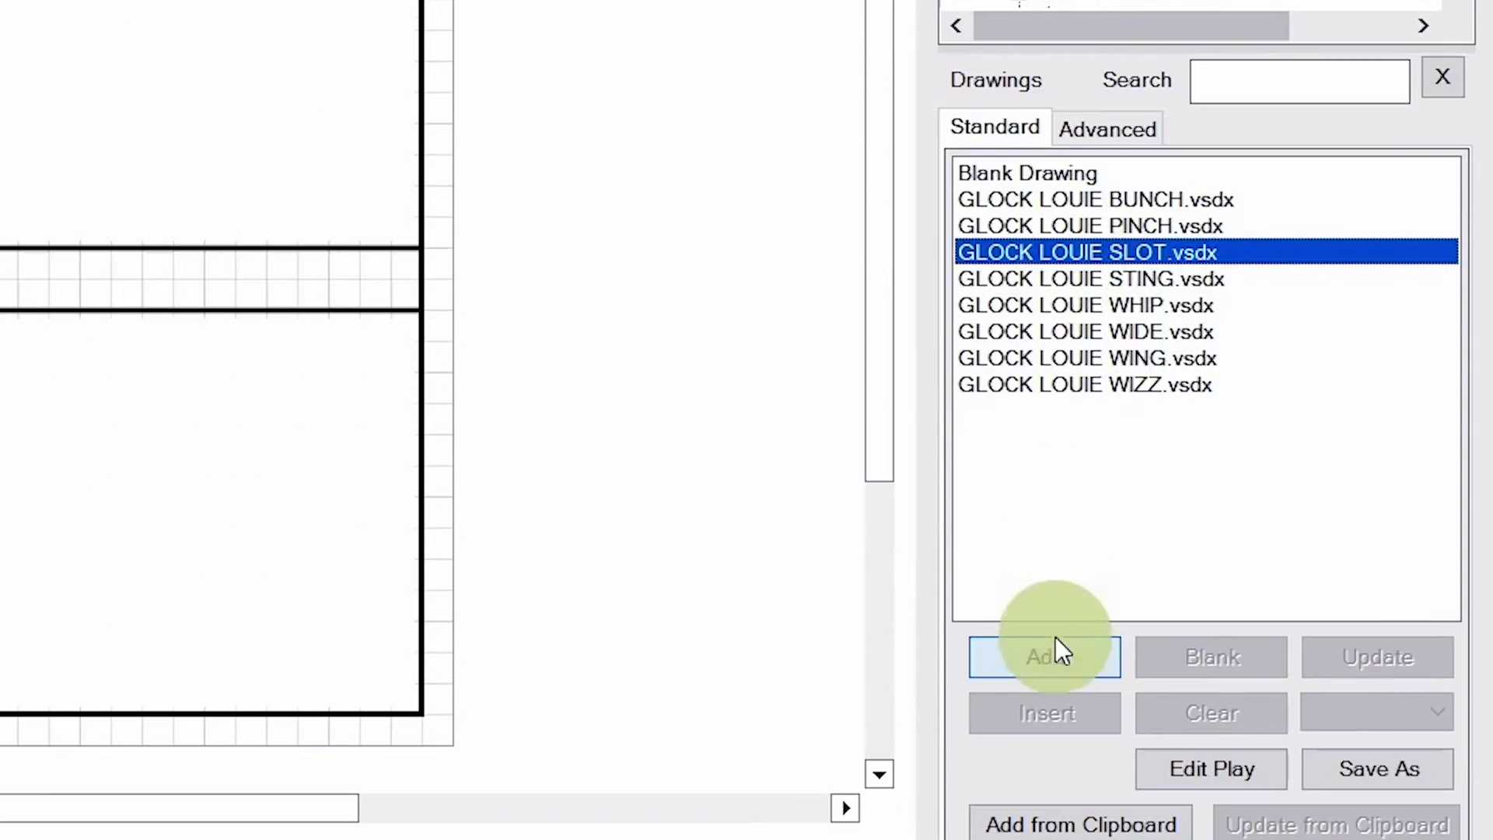
left_click(1046, 657)
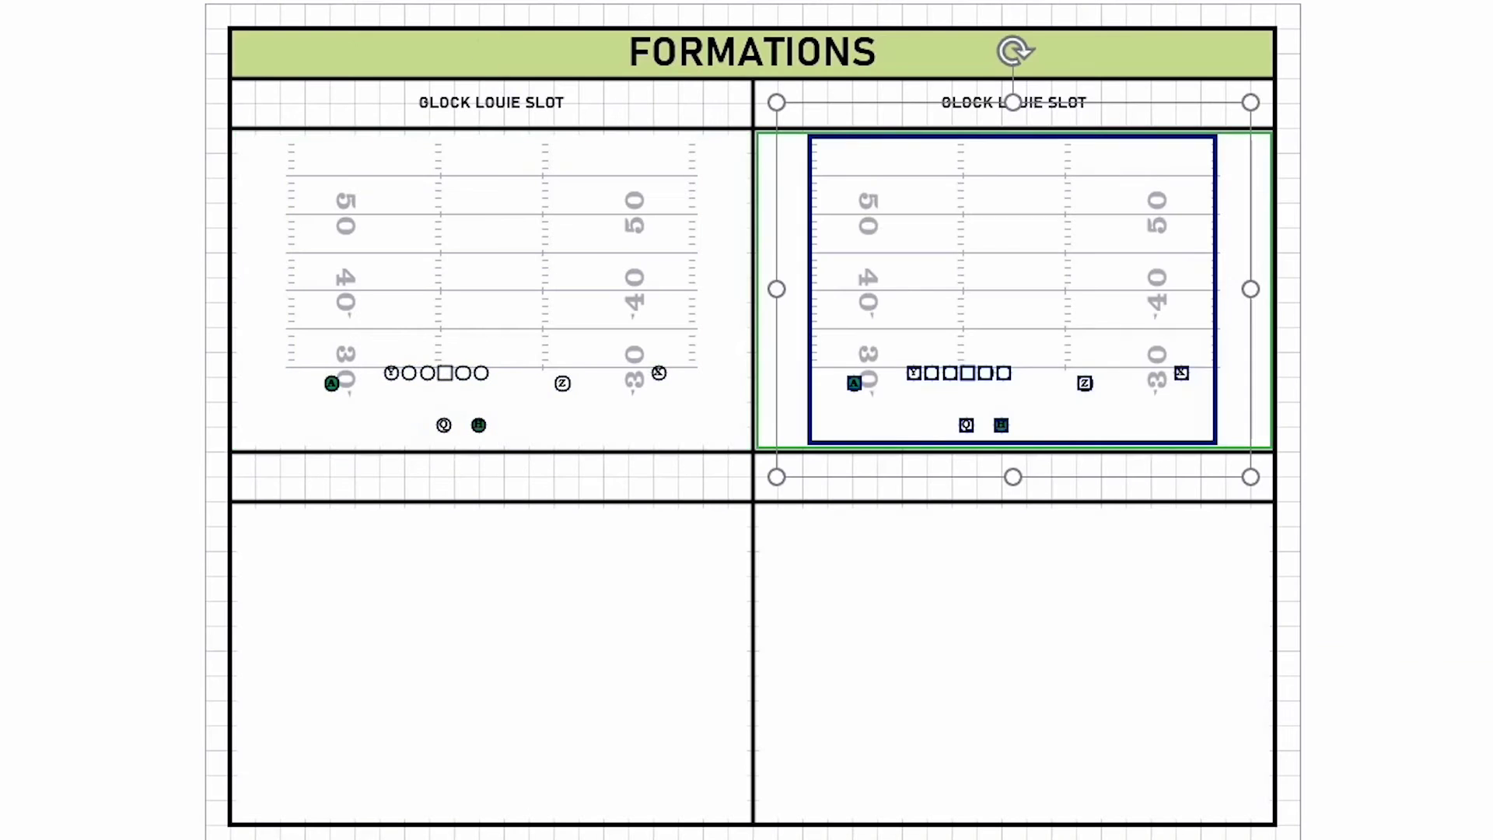
Step: Clear the extra GLOCK LOUIE SLOT copy from the right cell
left_click(1487, 451)
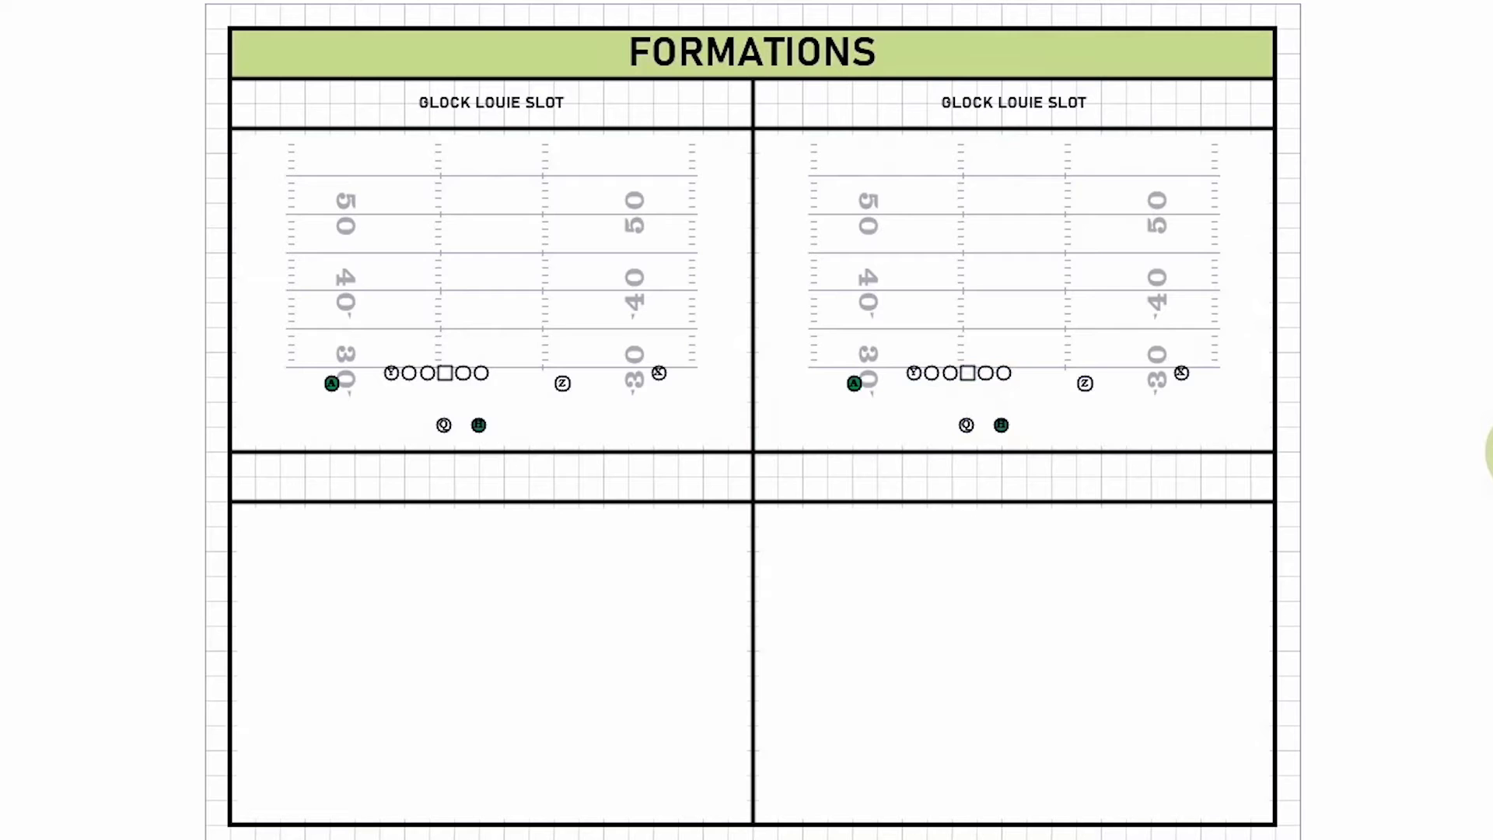
left_click(1206, 254)
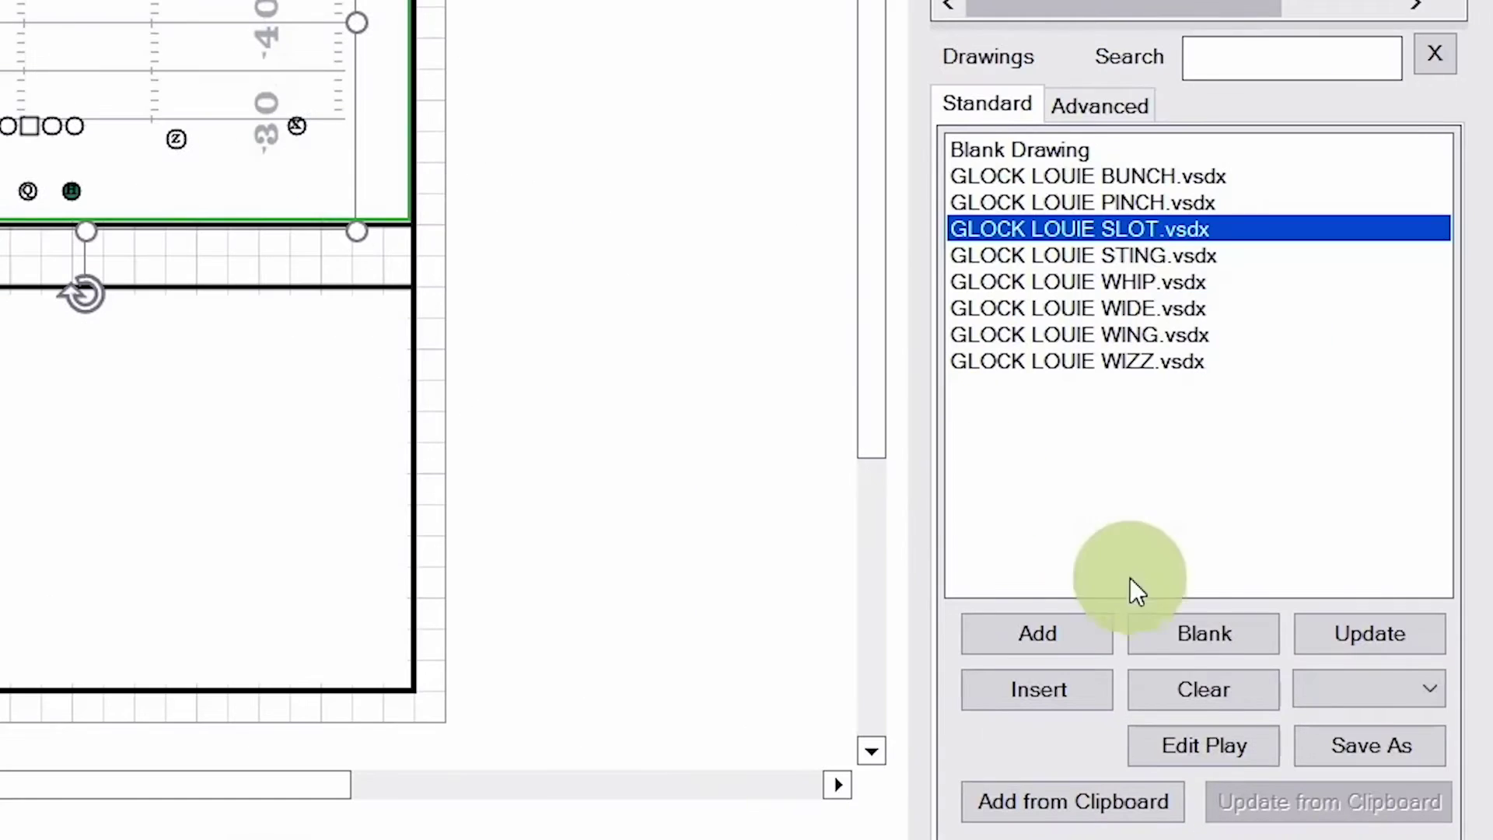
left_click(1203, 689)
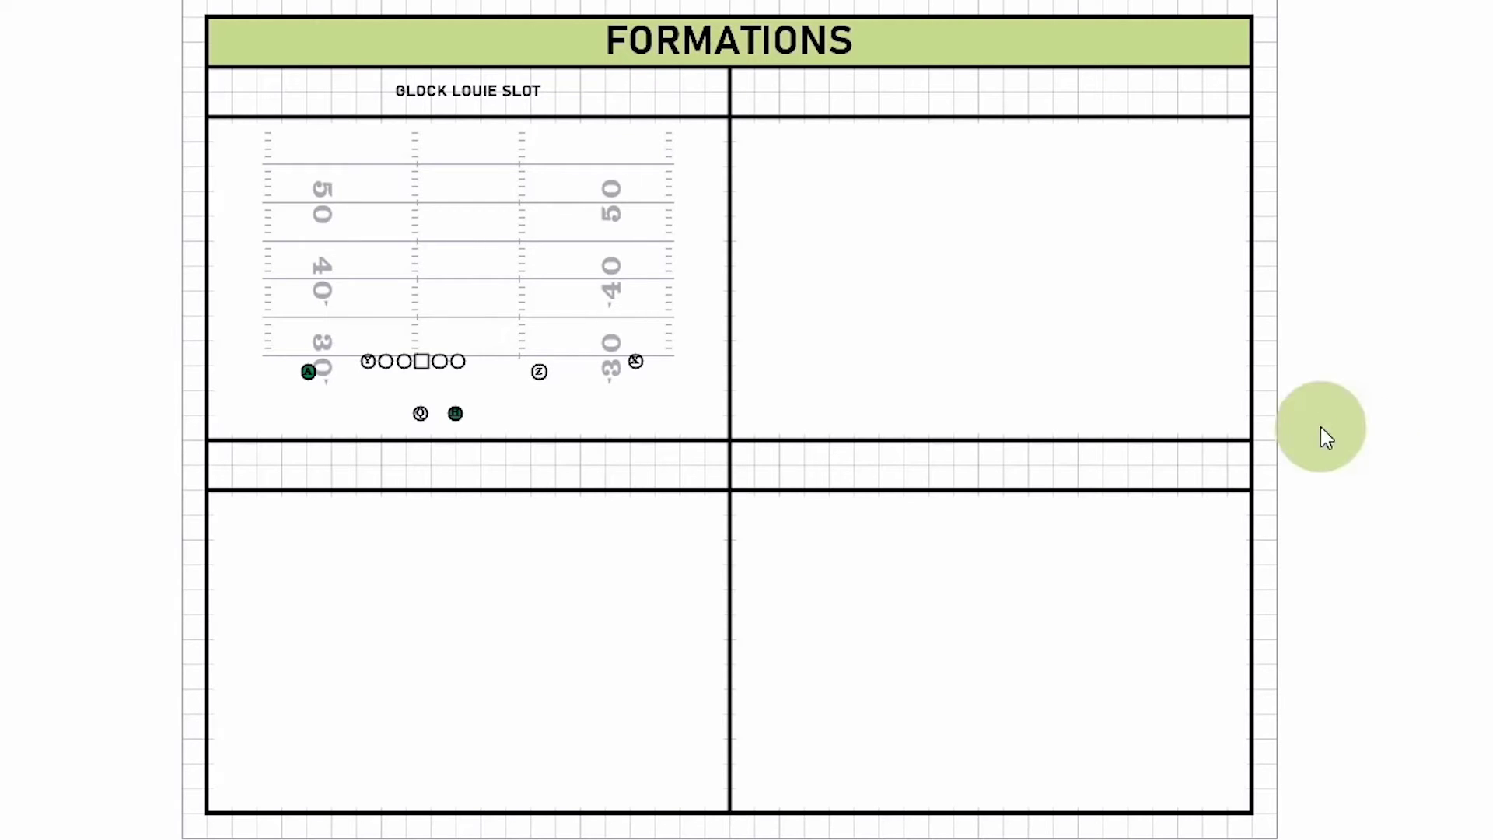
Step: Edit the top-left GLOCK LOUIE SLOT play, fill all players yellow, then close and save it
left_click(421, 367)
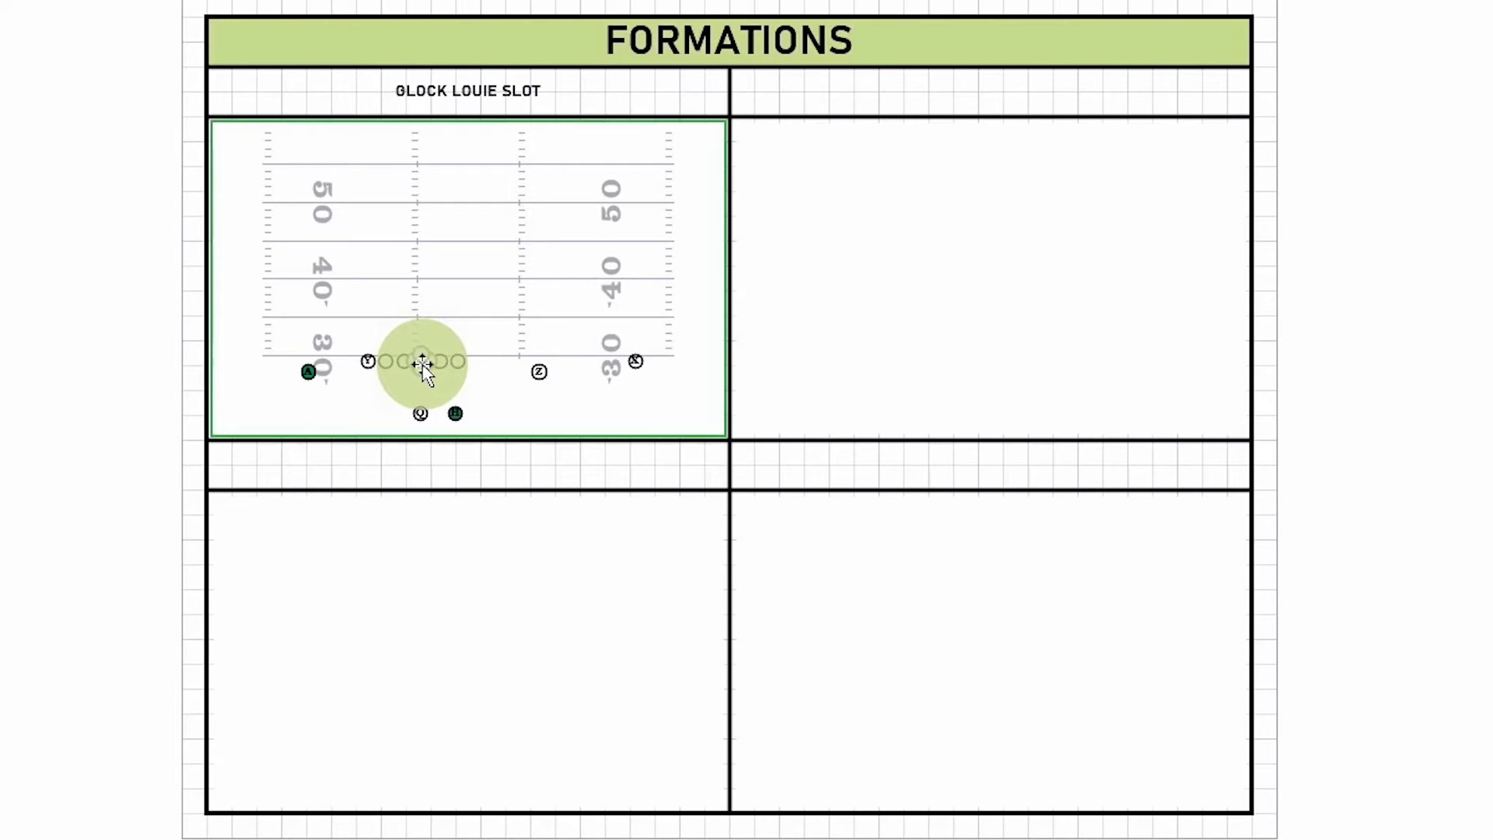
left_click(151, 116)
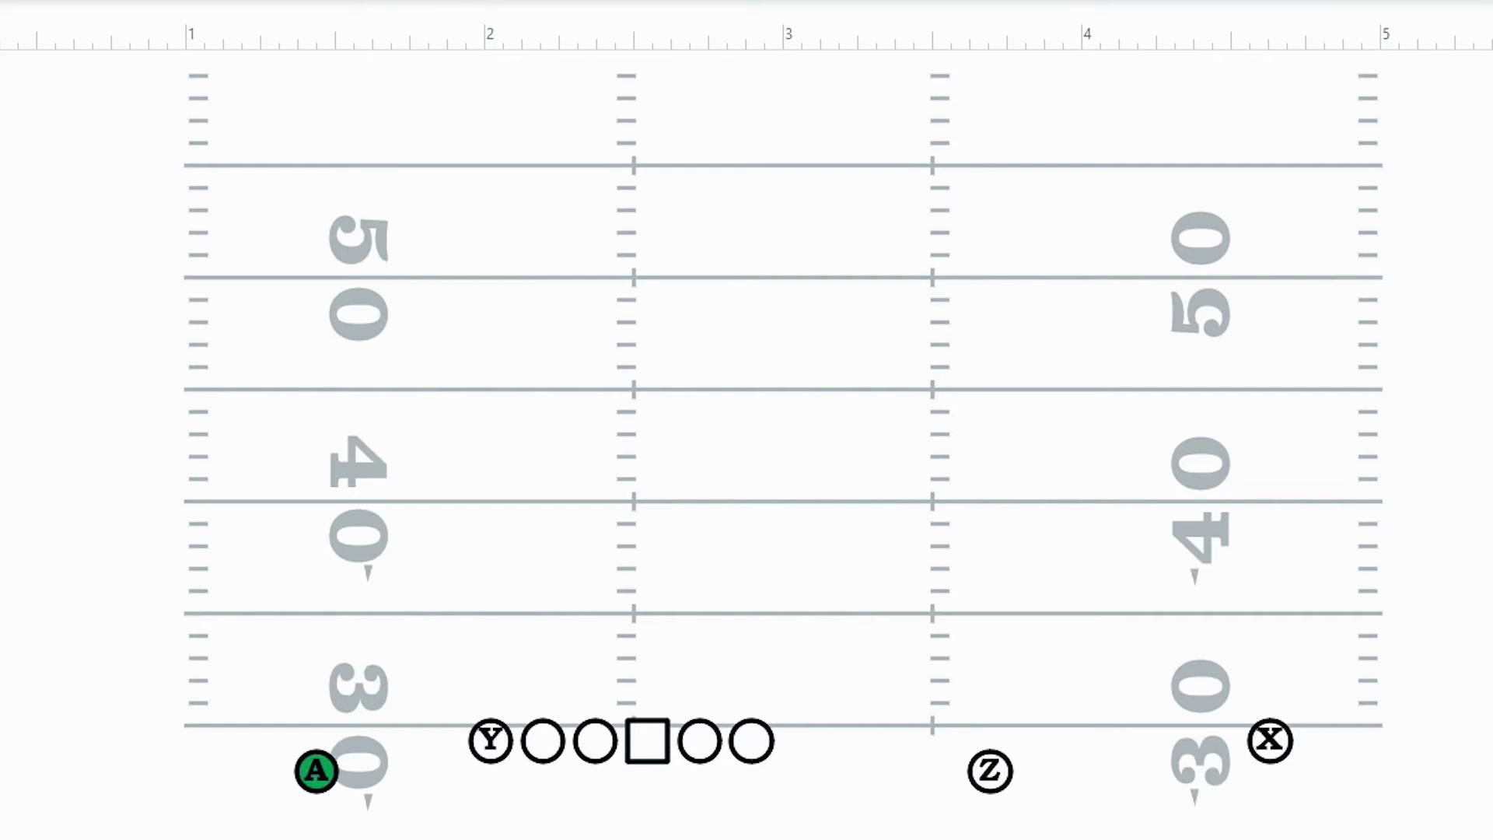
key("ctrl+a")
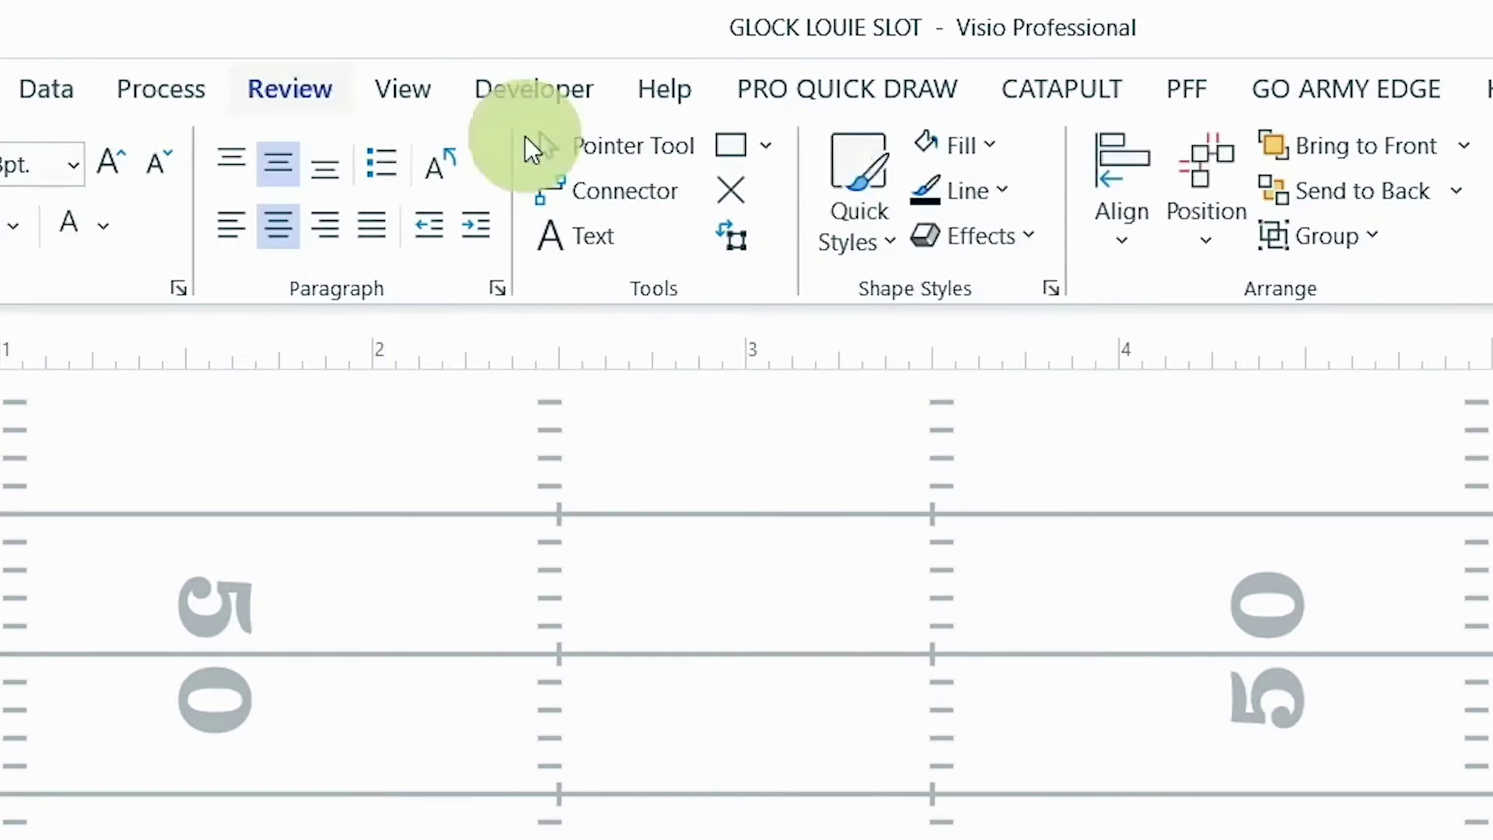
left_click(955, 143)
left_click(982, 576)
left_click(957, 145)
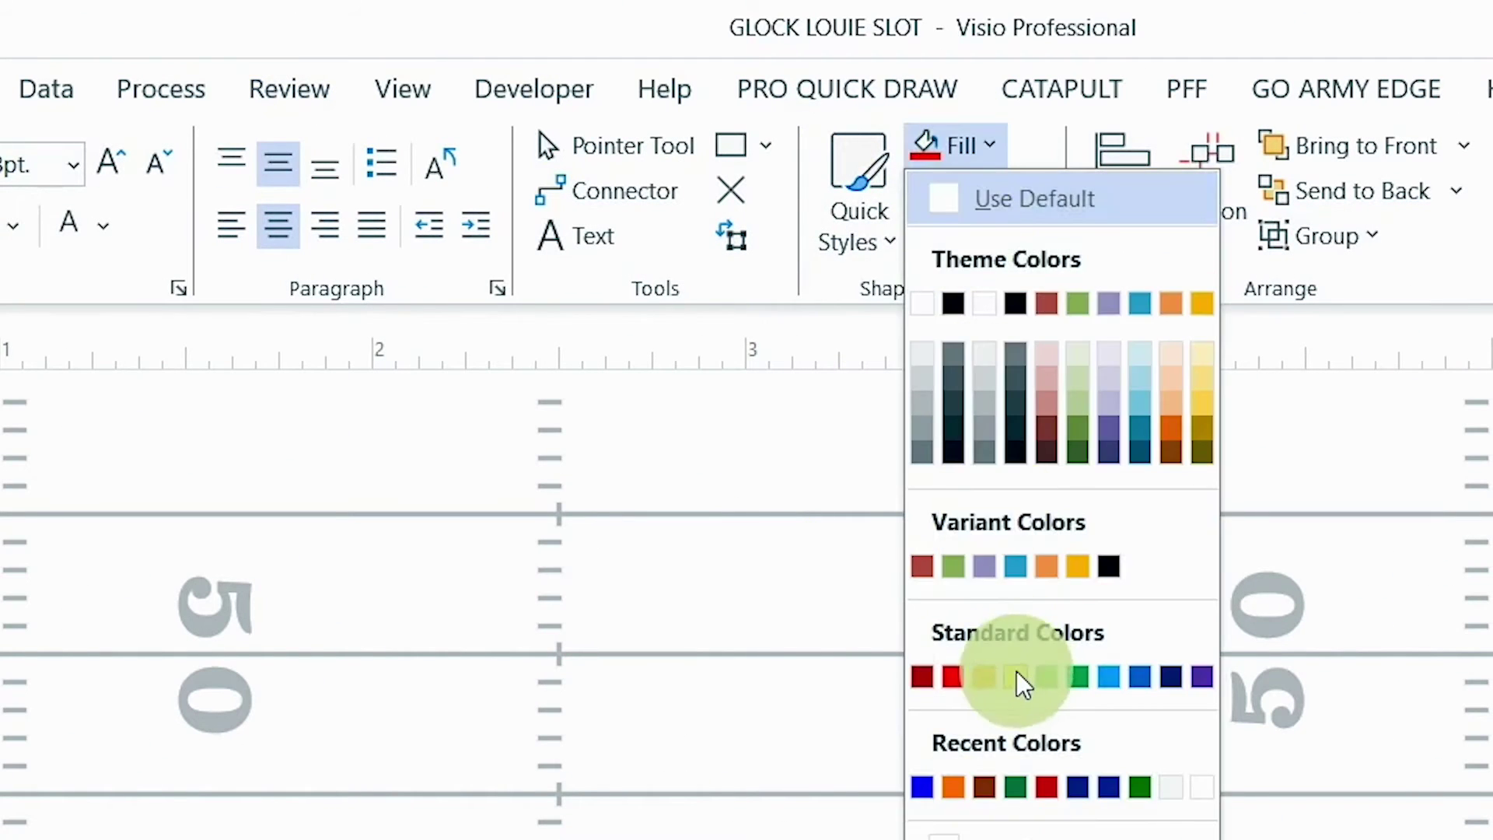
left_click(1018, 676)
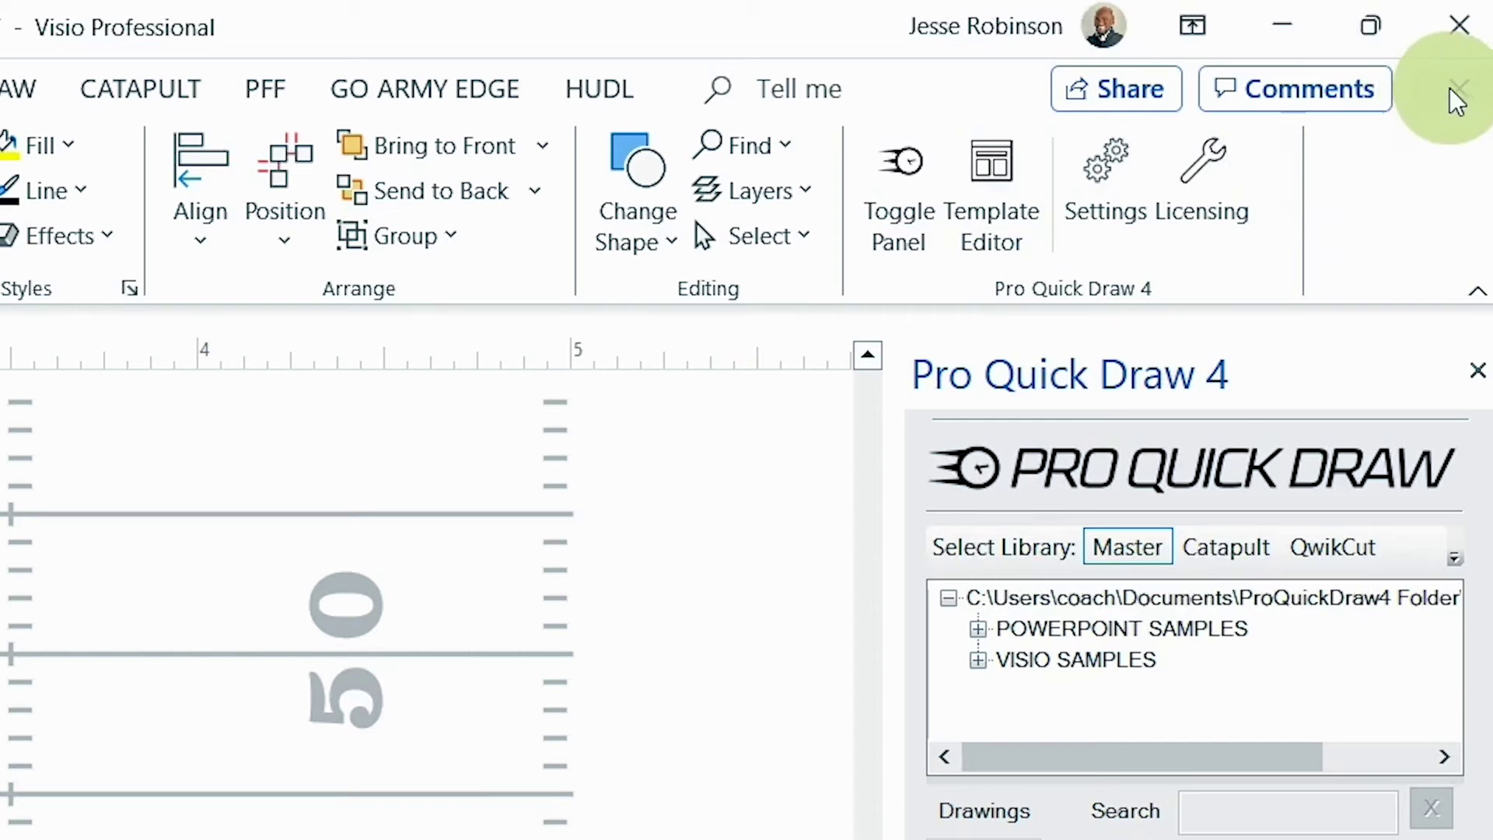
left_click(1462, 89)
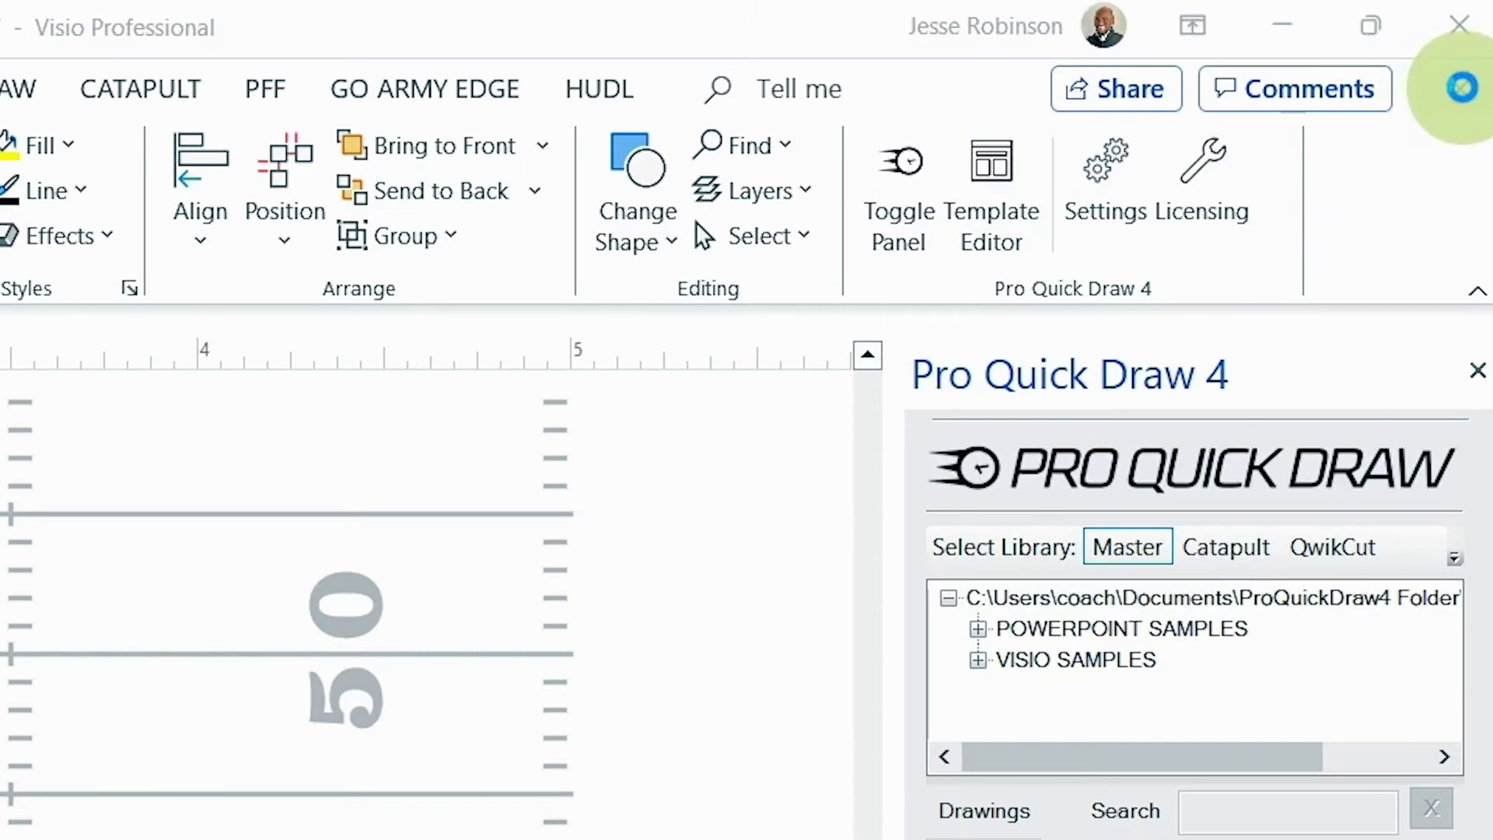
left_click(617, 527)
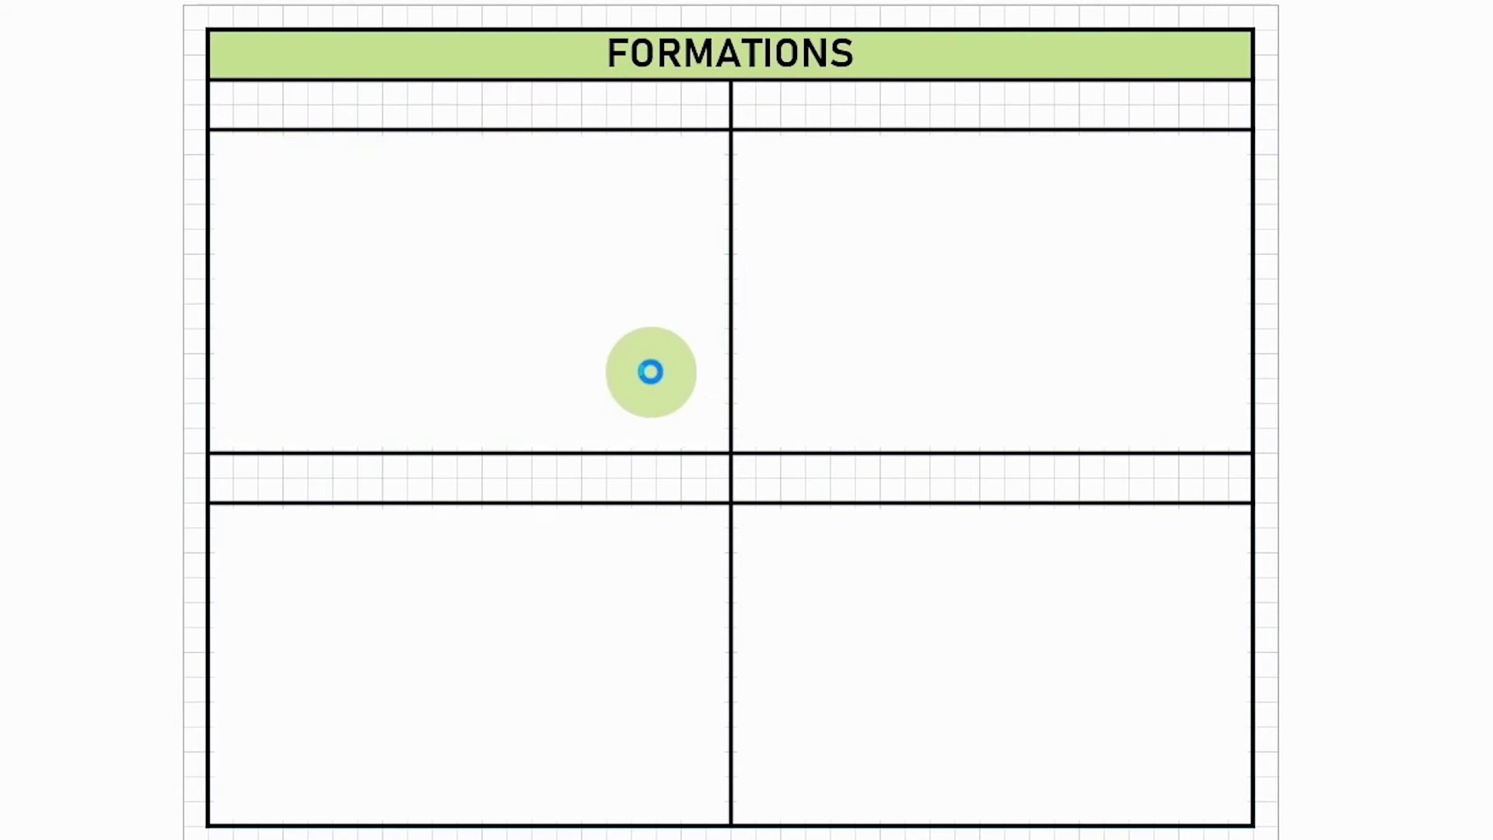
Step: Paste the recoloured GLOCK LOUIE SLOT into the top-left cell and another copy top-right
key("ctrl+v")
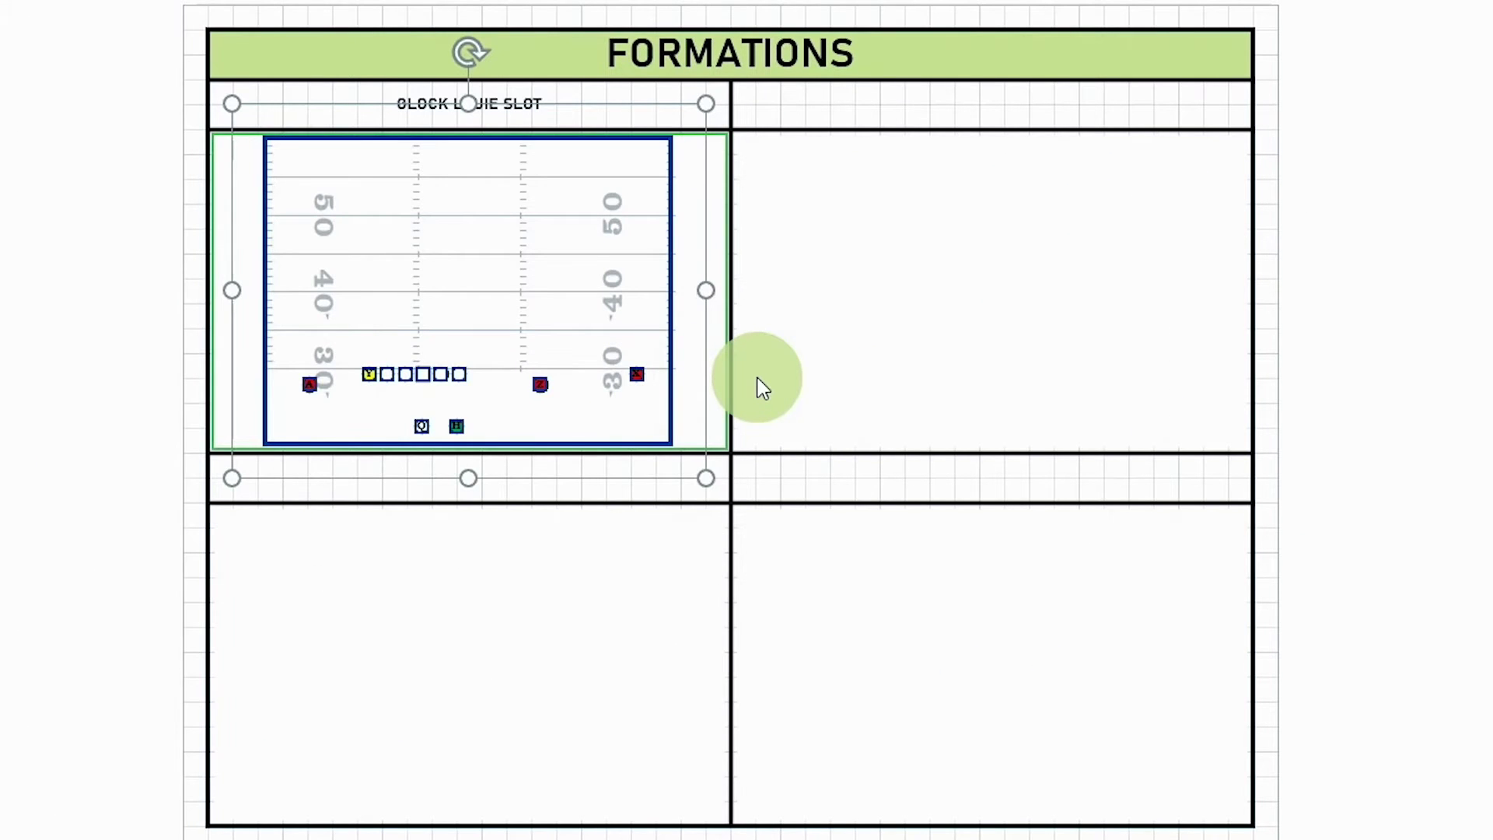
left_click(760, 375)
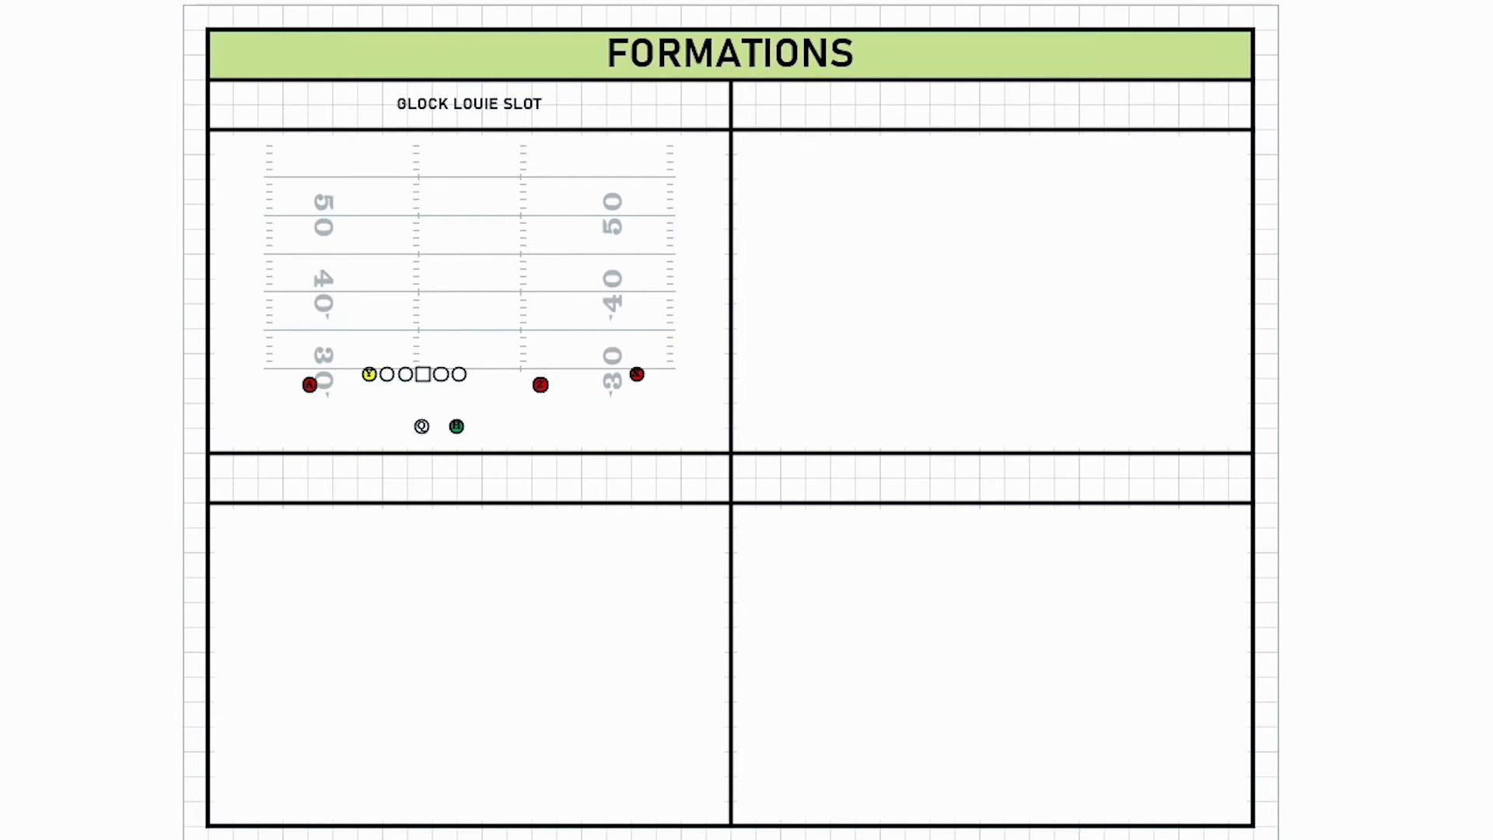
key("ctrl+v")
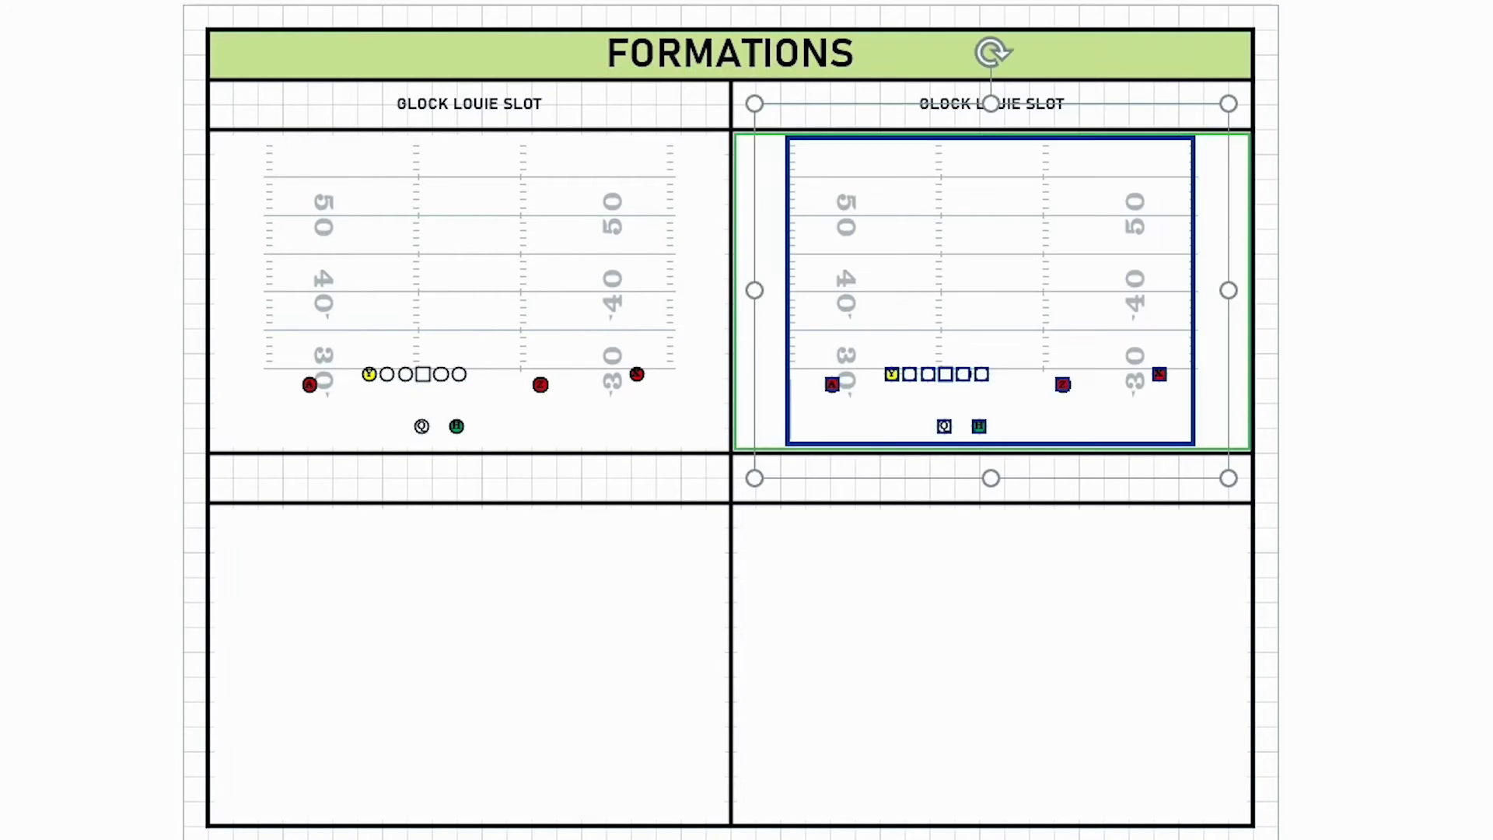
Step: Select the top-right formation and start Save As from the PRO QUICK DRAW tab
left_click(1467, 326)
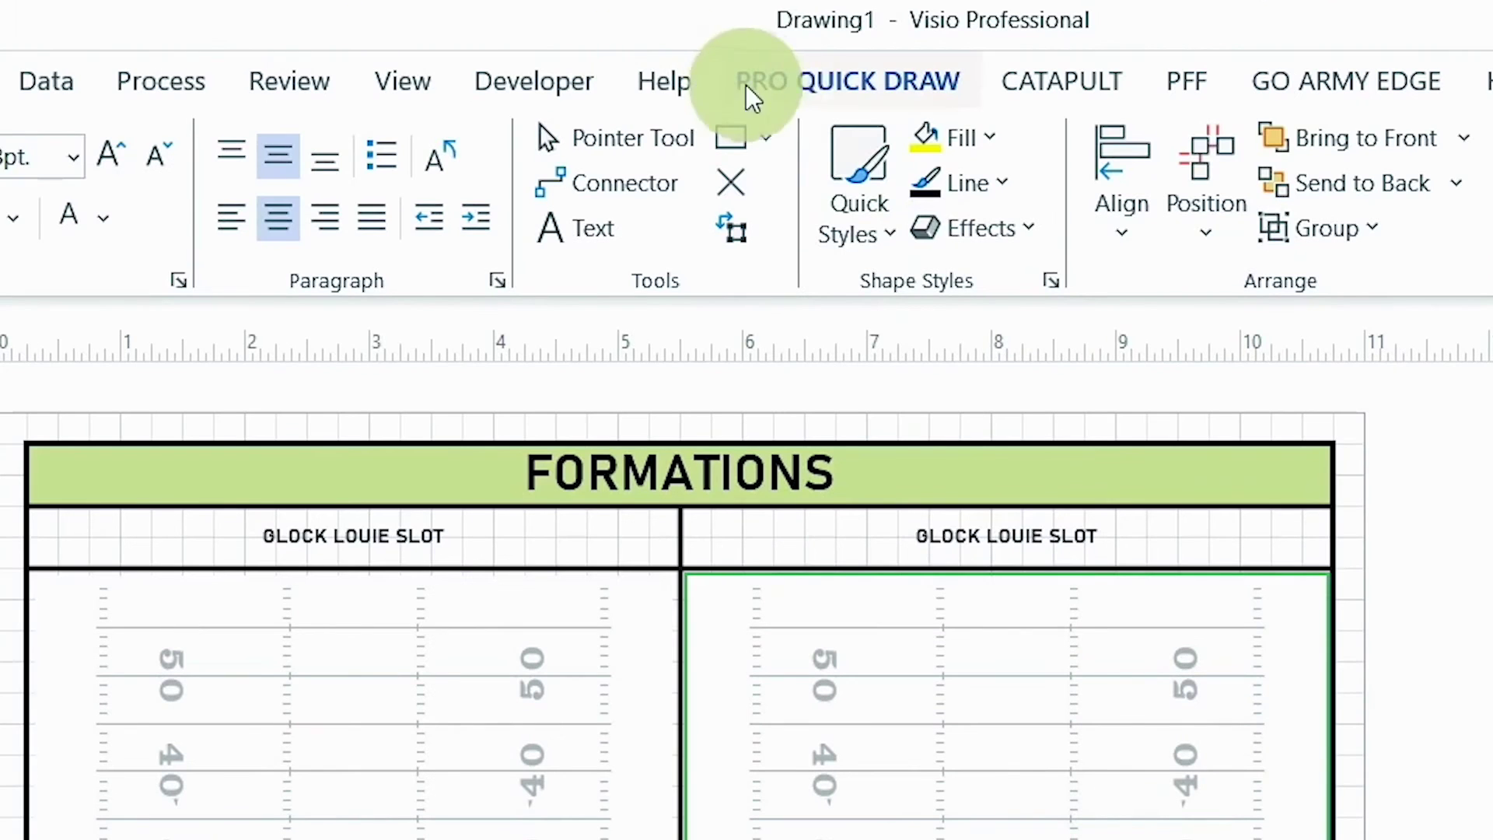
left_click(781, 87)
left_click(115, 148)
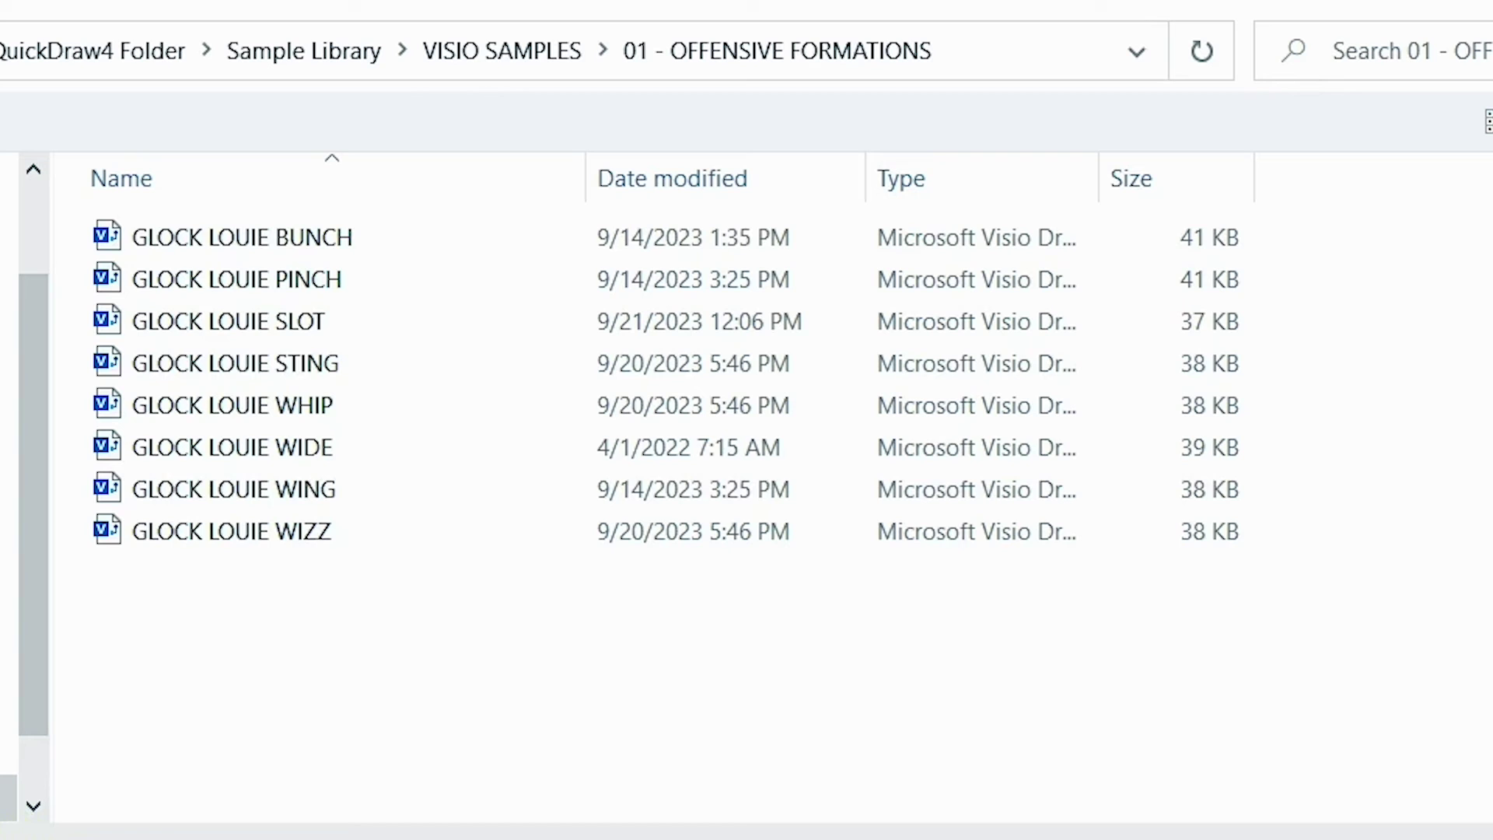
Step: Replace GLOCK with TREY in the file name and save as TREY LOUIE SLOT
left_click_drag(113, 786, 12, 778)
type("TREY")
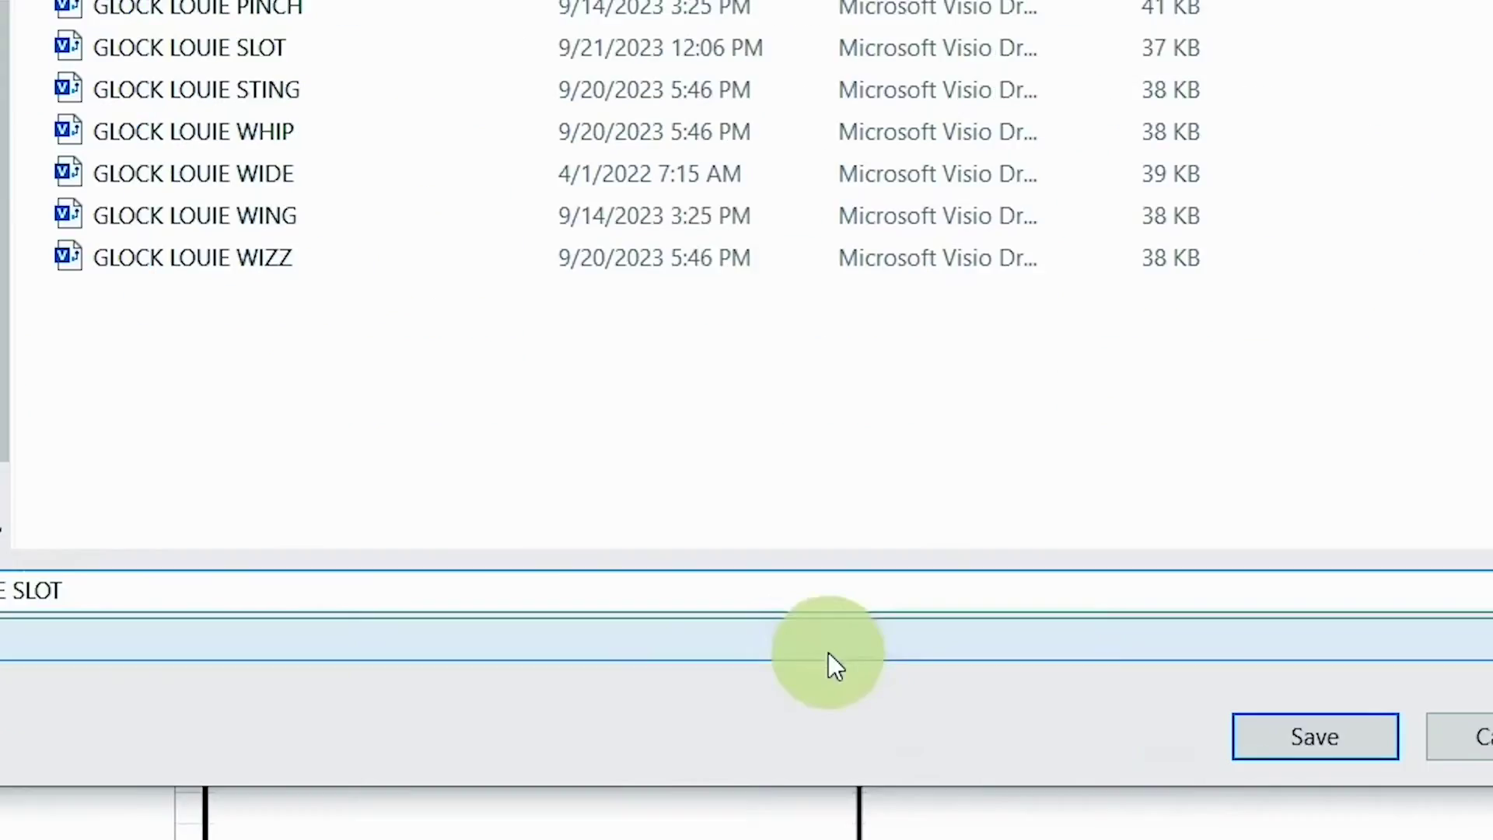
left_click(1245, 735)
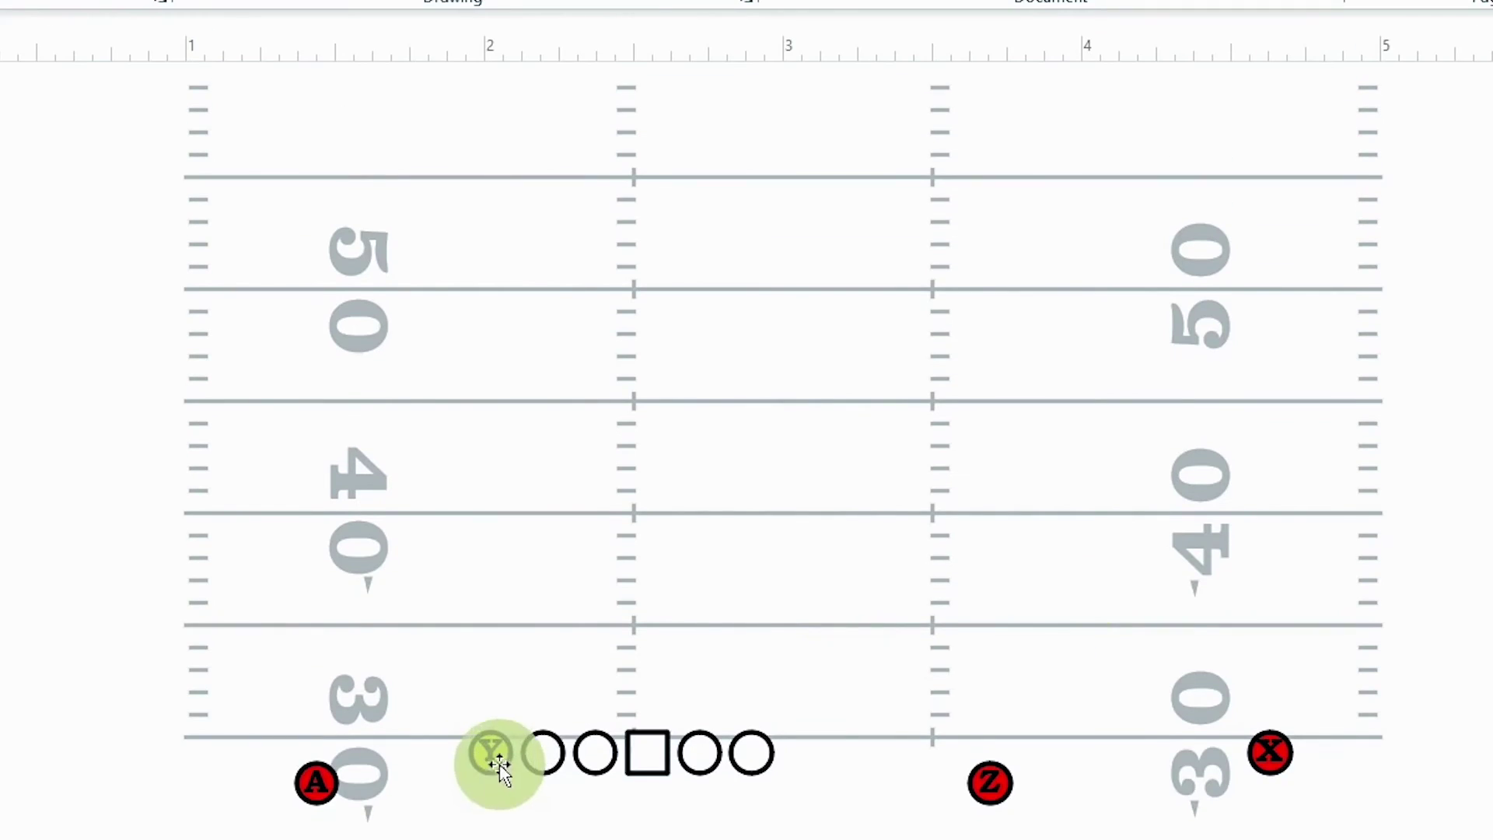
Step: Move Y beside the offensive line, X off and A onto the line, then save TREY LOUIE SLOT
left_click_drag(498, 766, 812, 766)
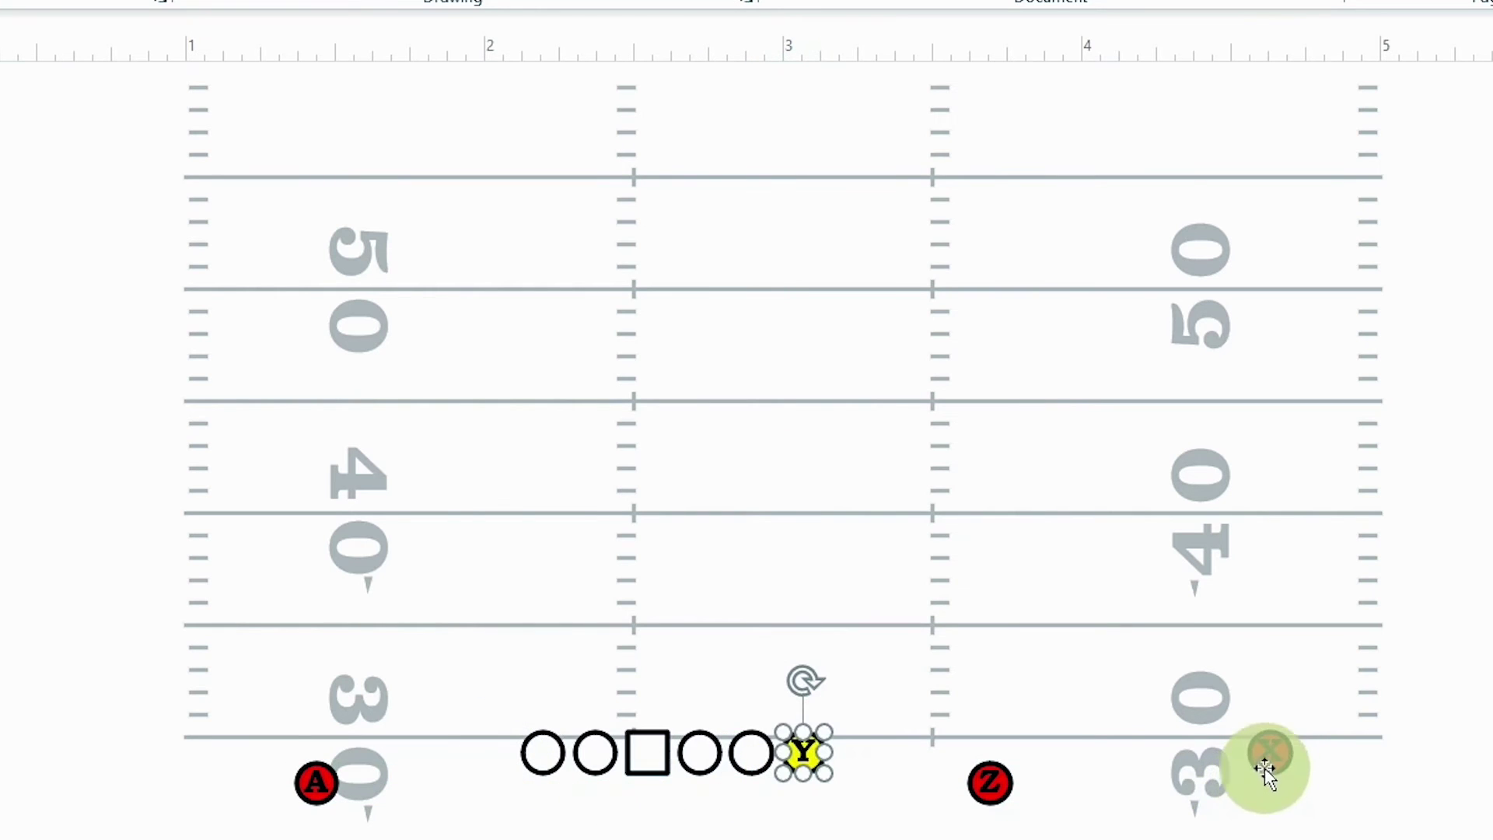
left_click_drag(1265, 773, 1266, 802)
left_click_drag(316, 790, 325, 760)
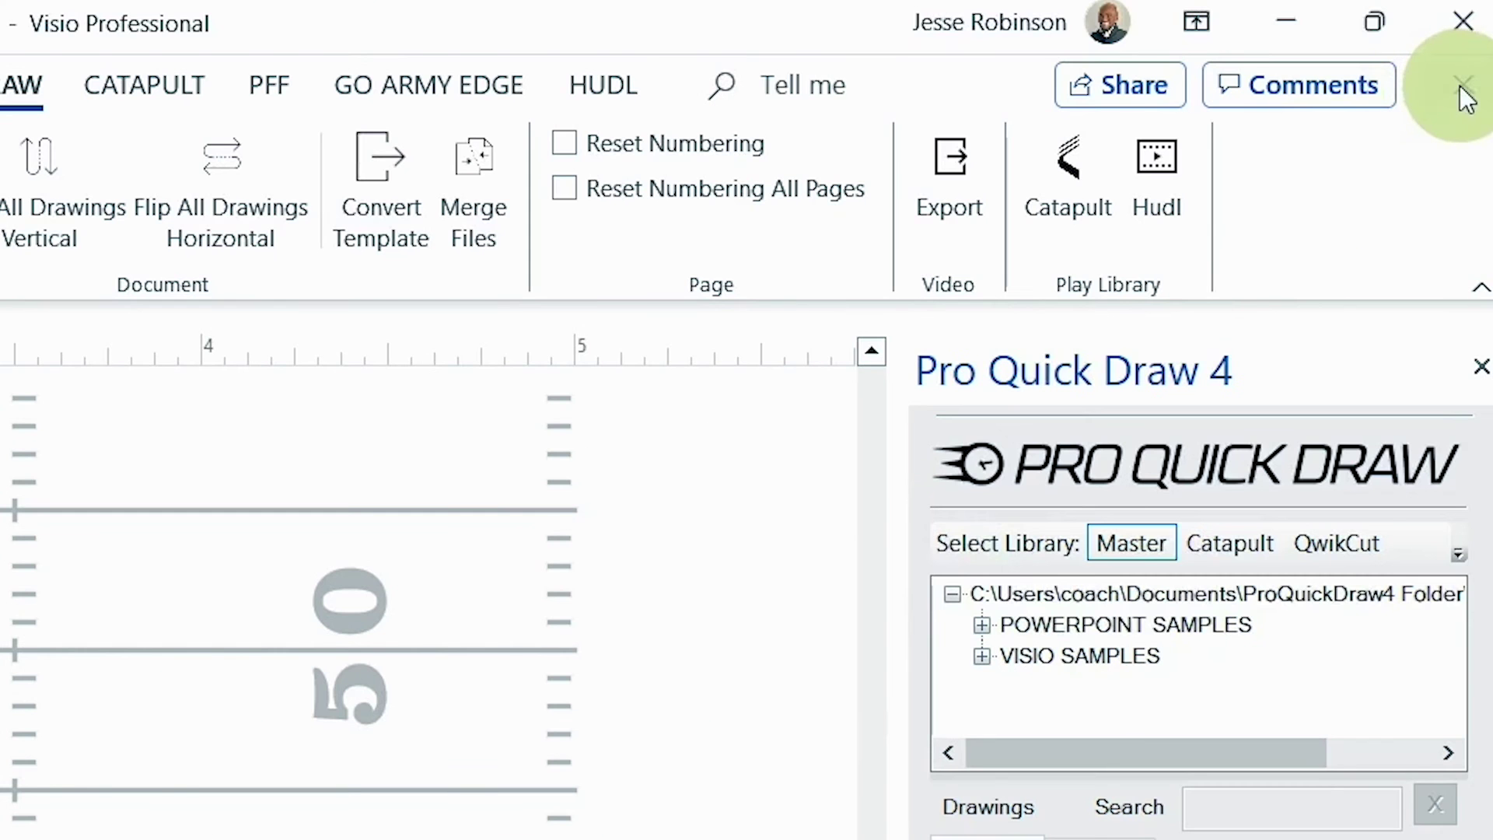
left_click(1457, 20)
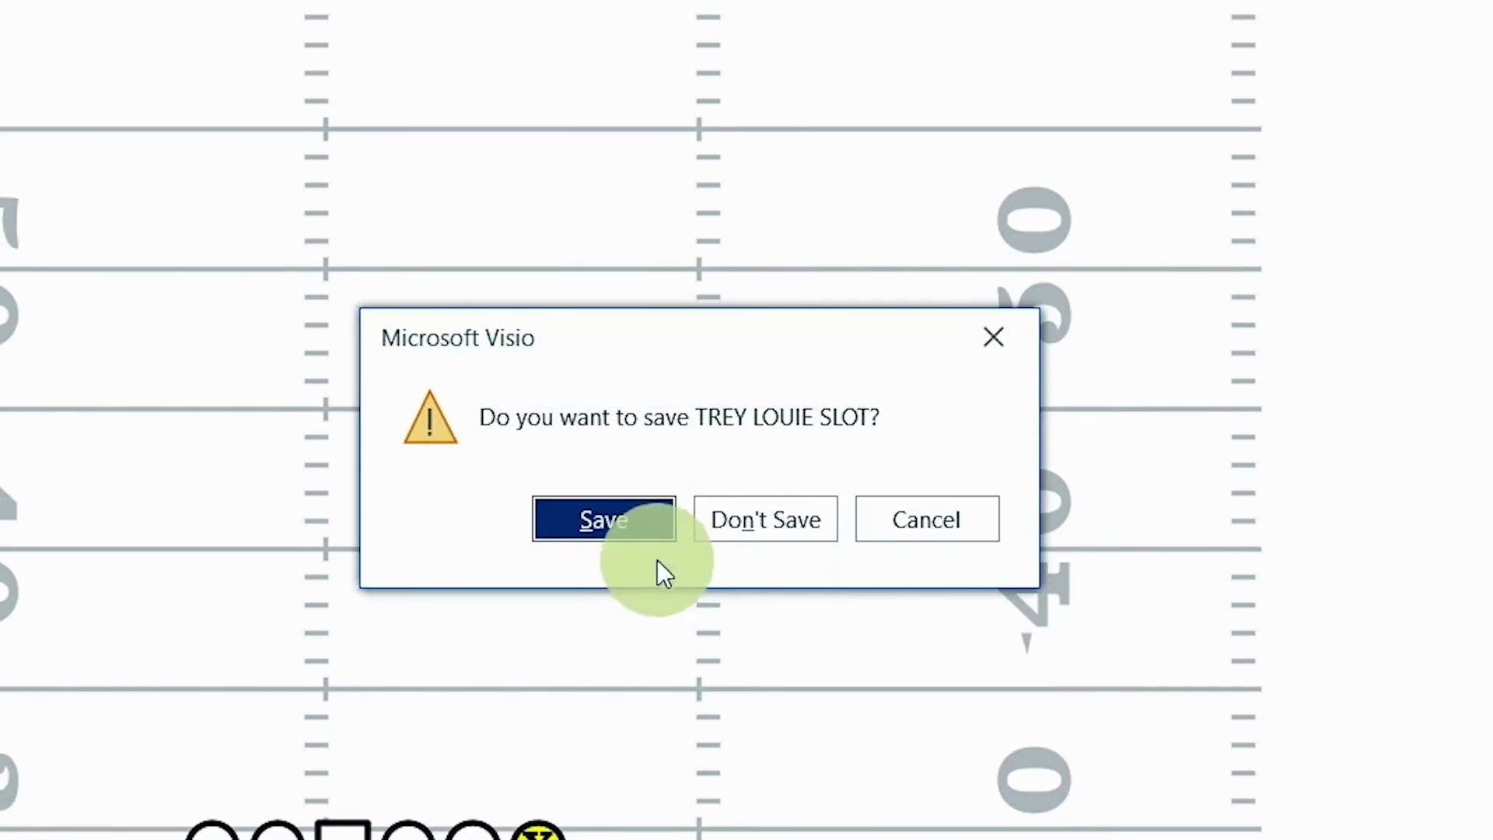
left_click(647, 535)
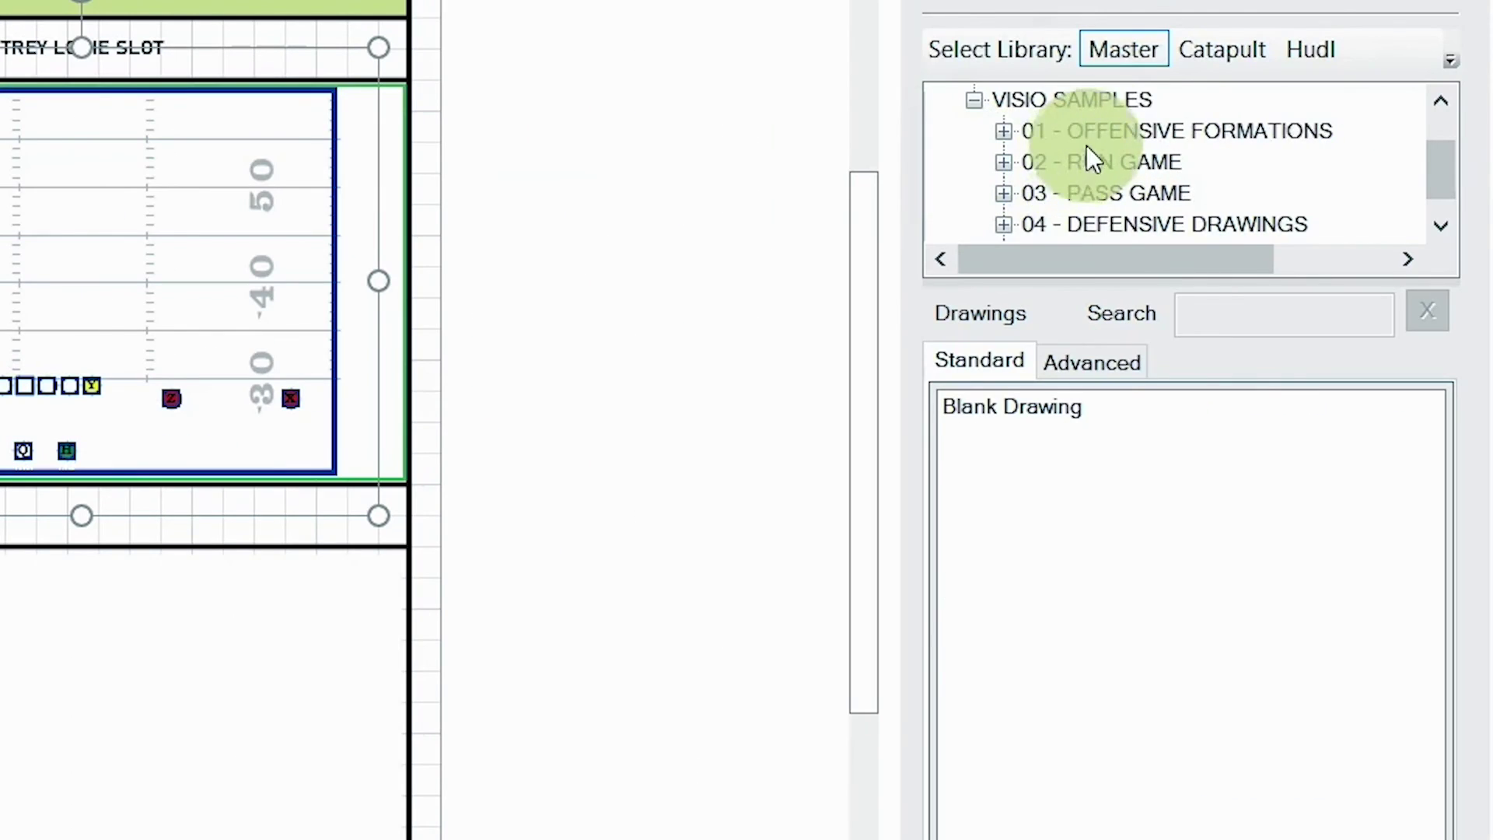
Step: Insert TREY LOUIE SLOT from 01 - OFFENSIVE FORMATIONS into the bottom-left cell and begin Save As
left_click(1088, 133)
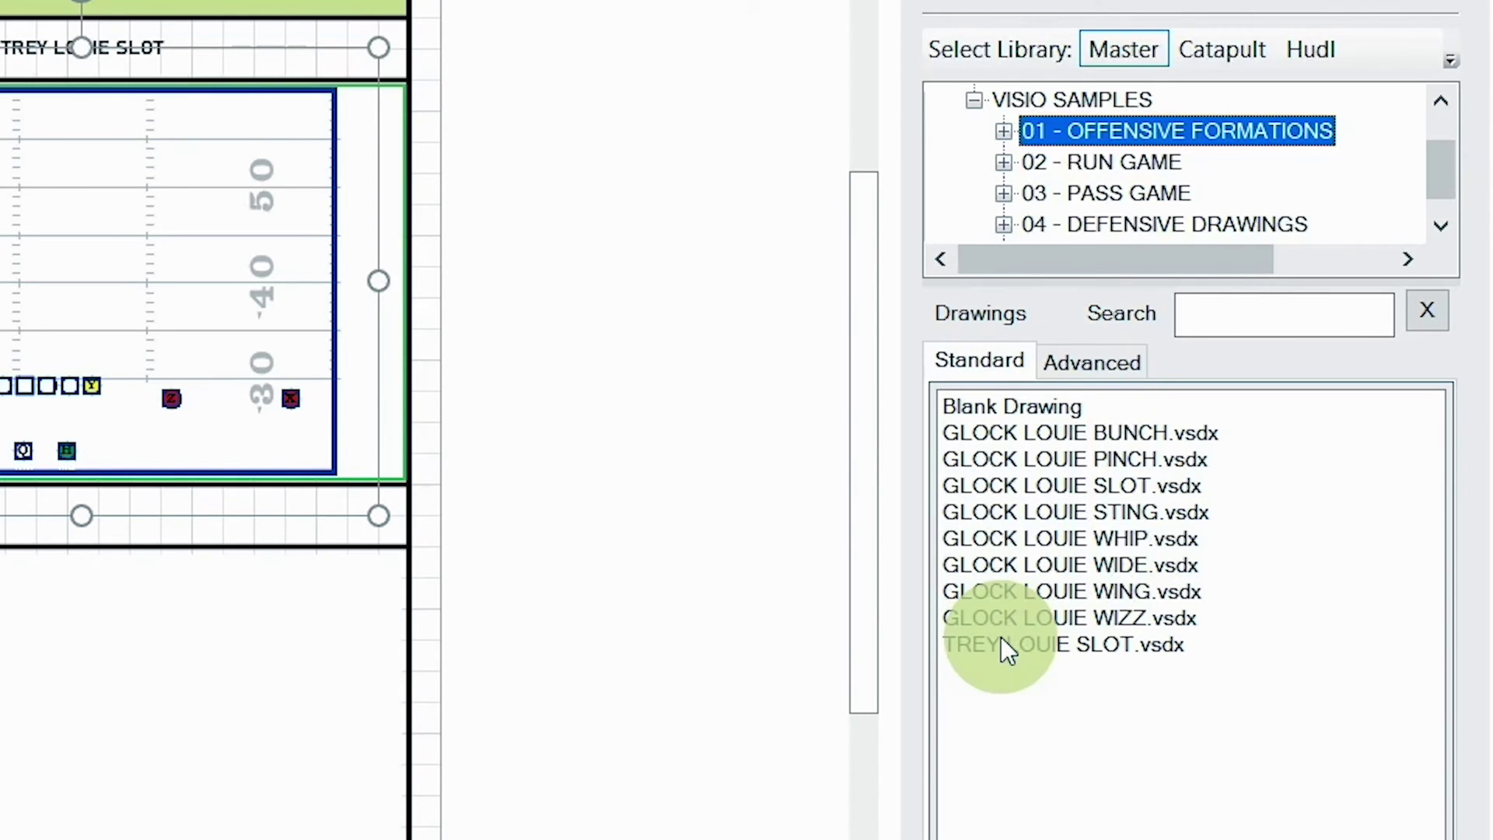
left_click(1002, 643)
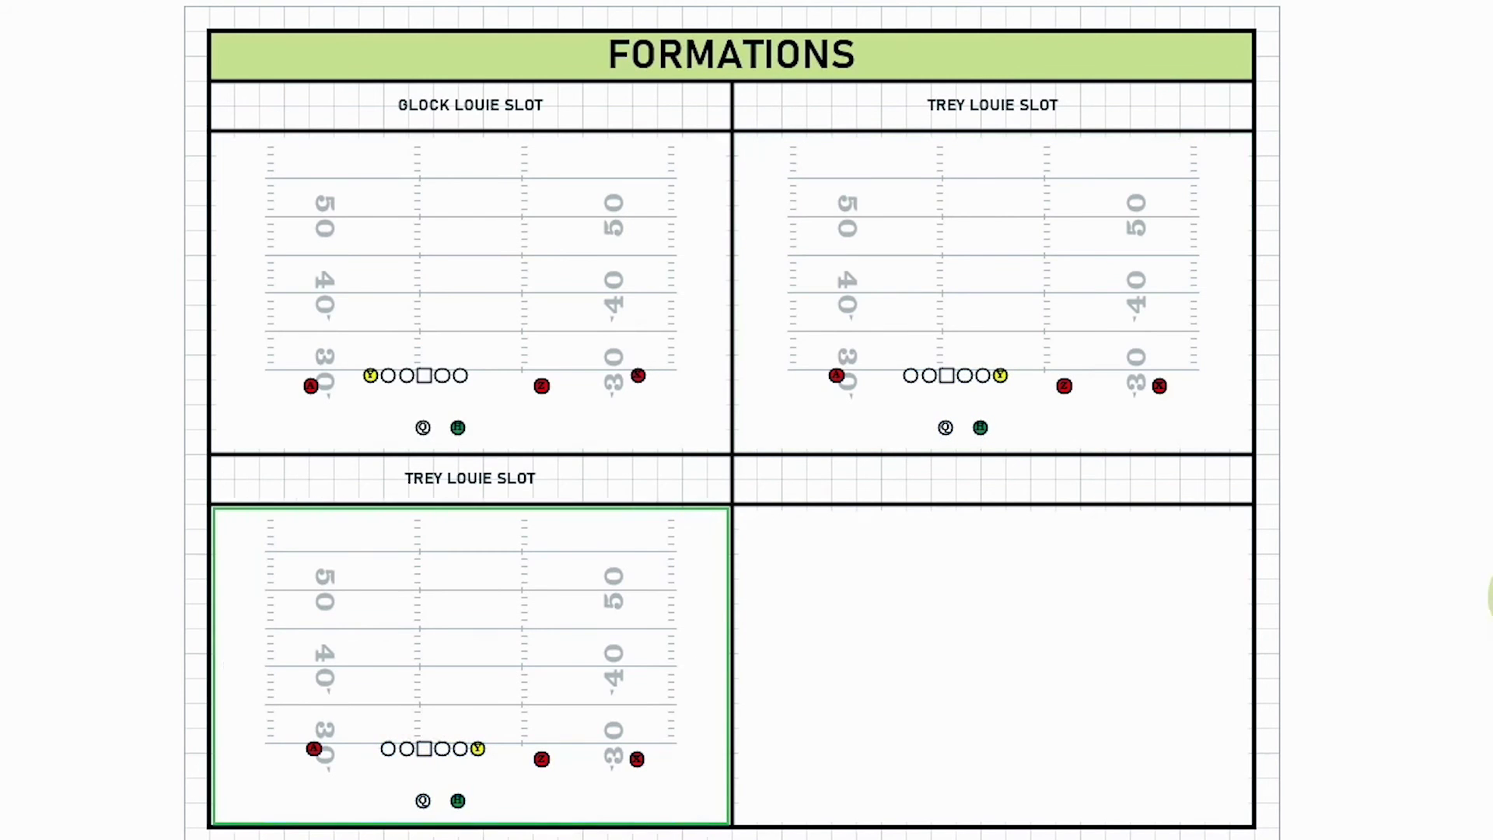
left_click(561, 626)
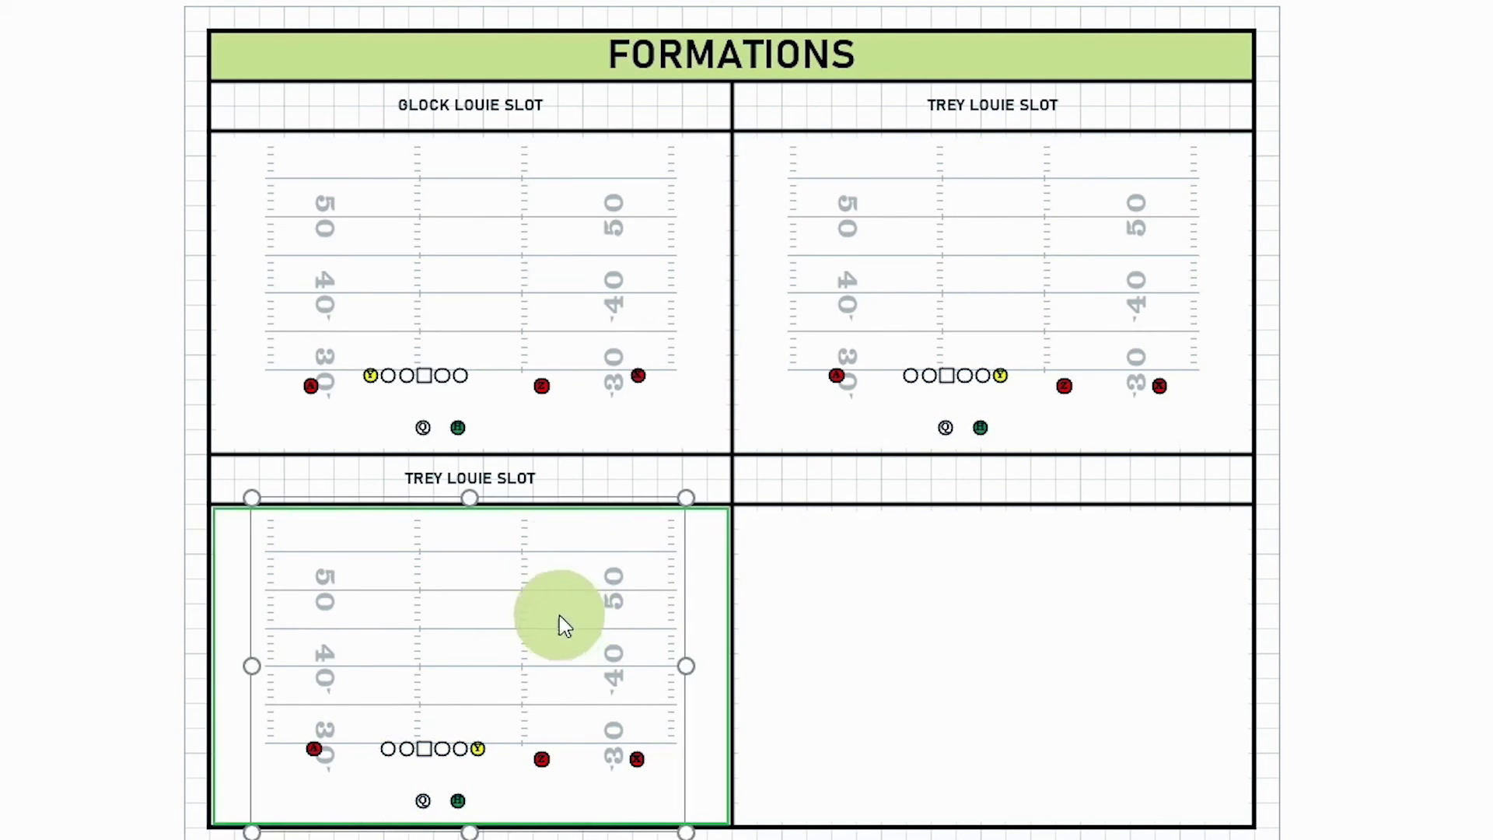
left_click(116, 194)
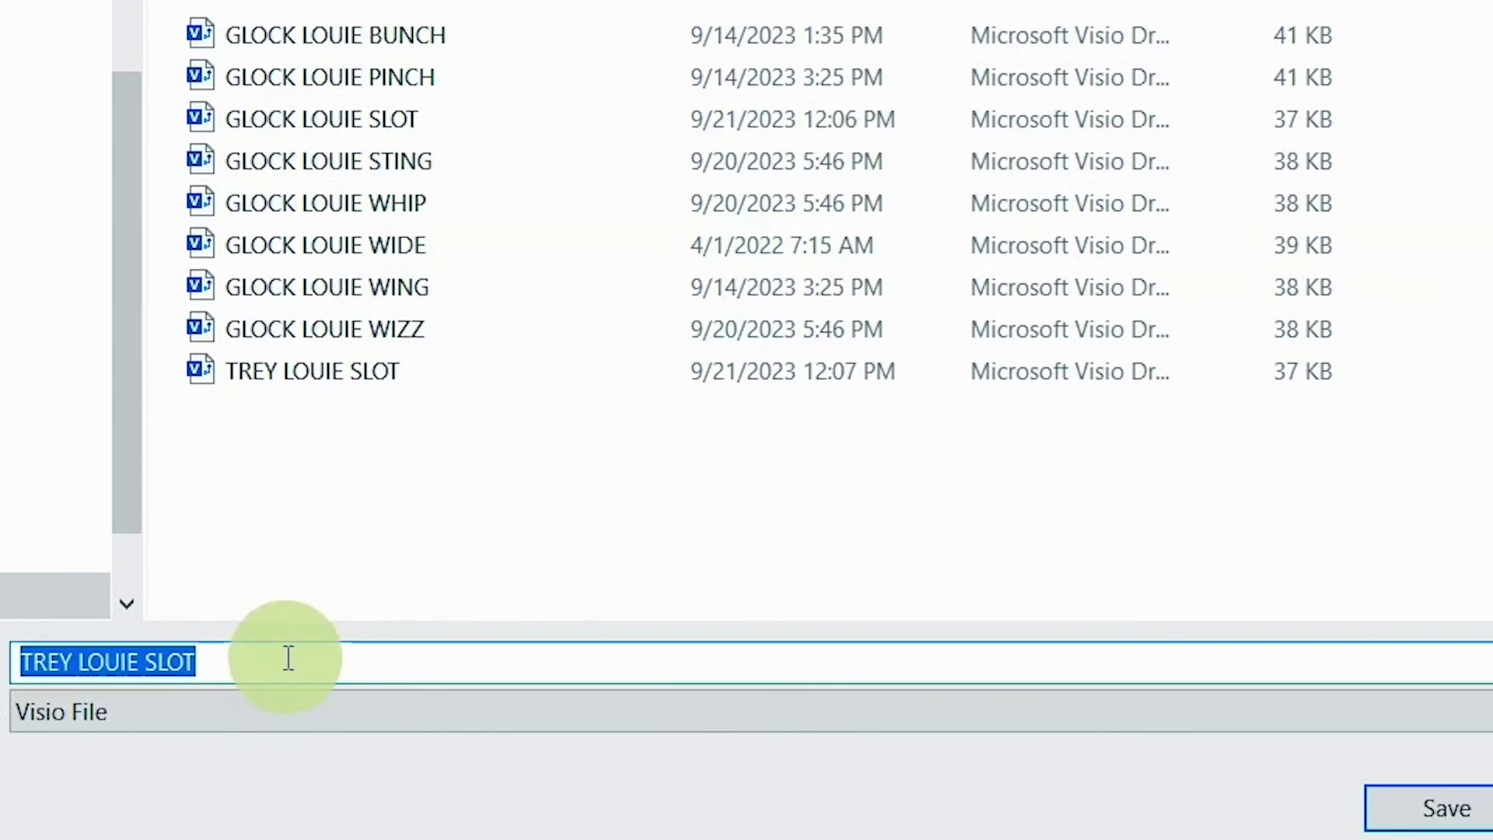
Step: Trim the end of the proposed file name for the new TREY LOUIE OFF copy
left_click(288, 659)
key("BackSpace")
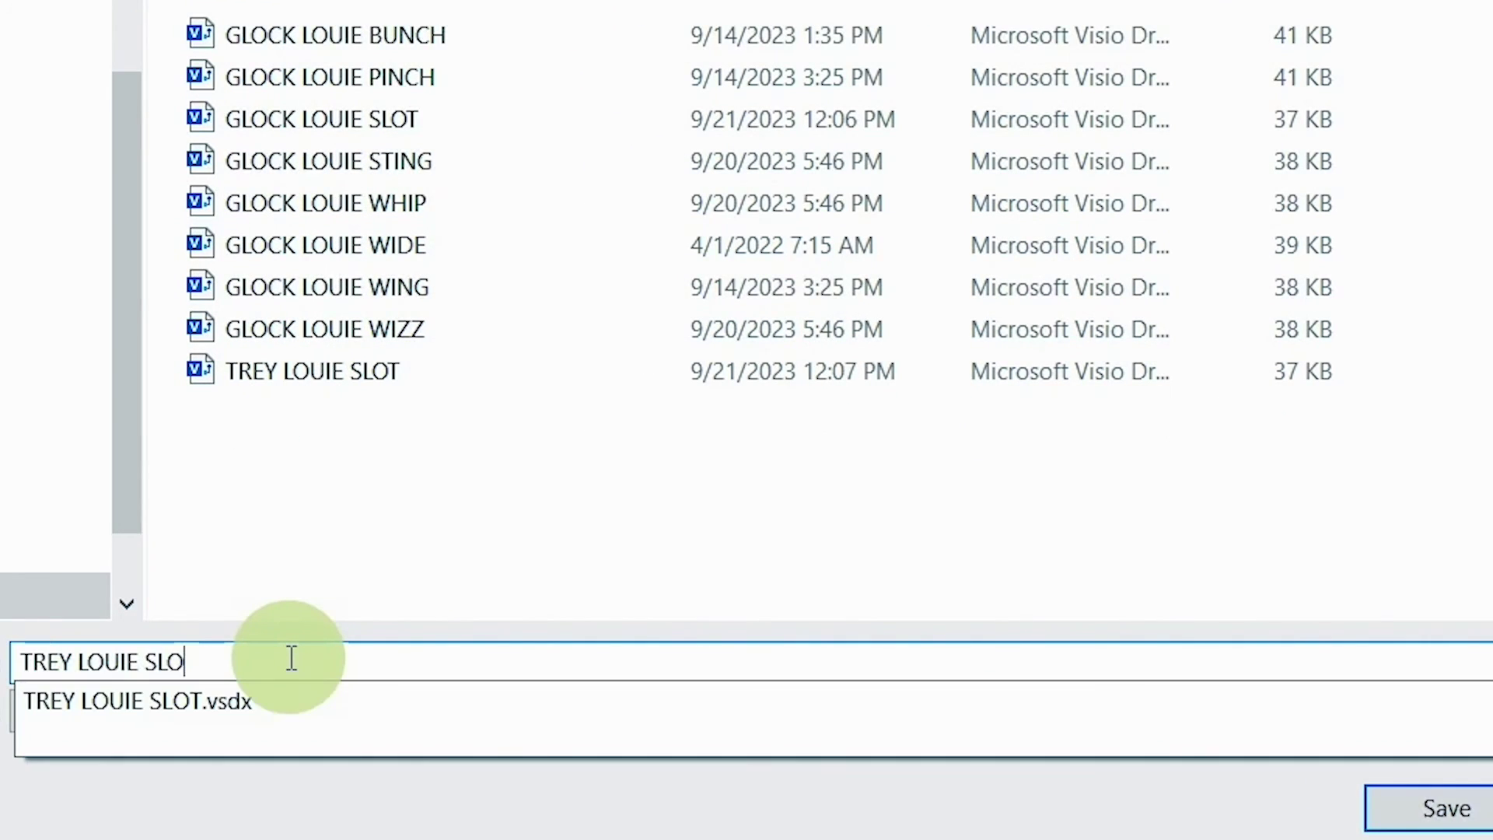
key("BackSpace")
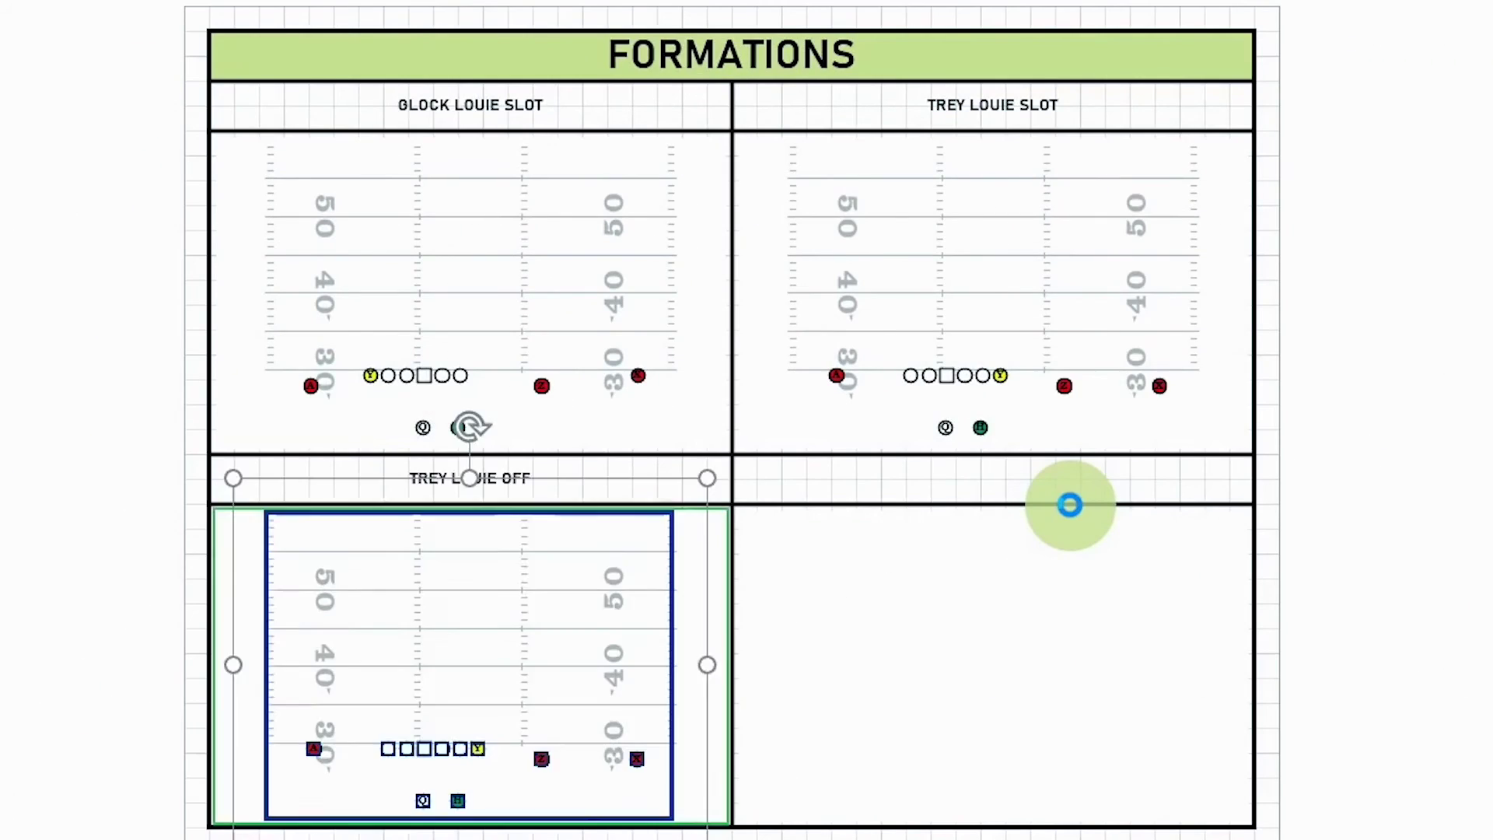
Step: Drop Y off the line of scrimmage, move X up, and save the TREY LOUIE OFF drawing
left_click_drag(484, 751, 483, 763)
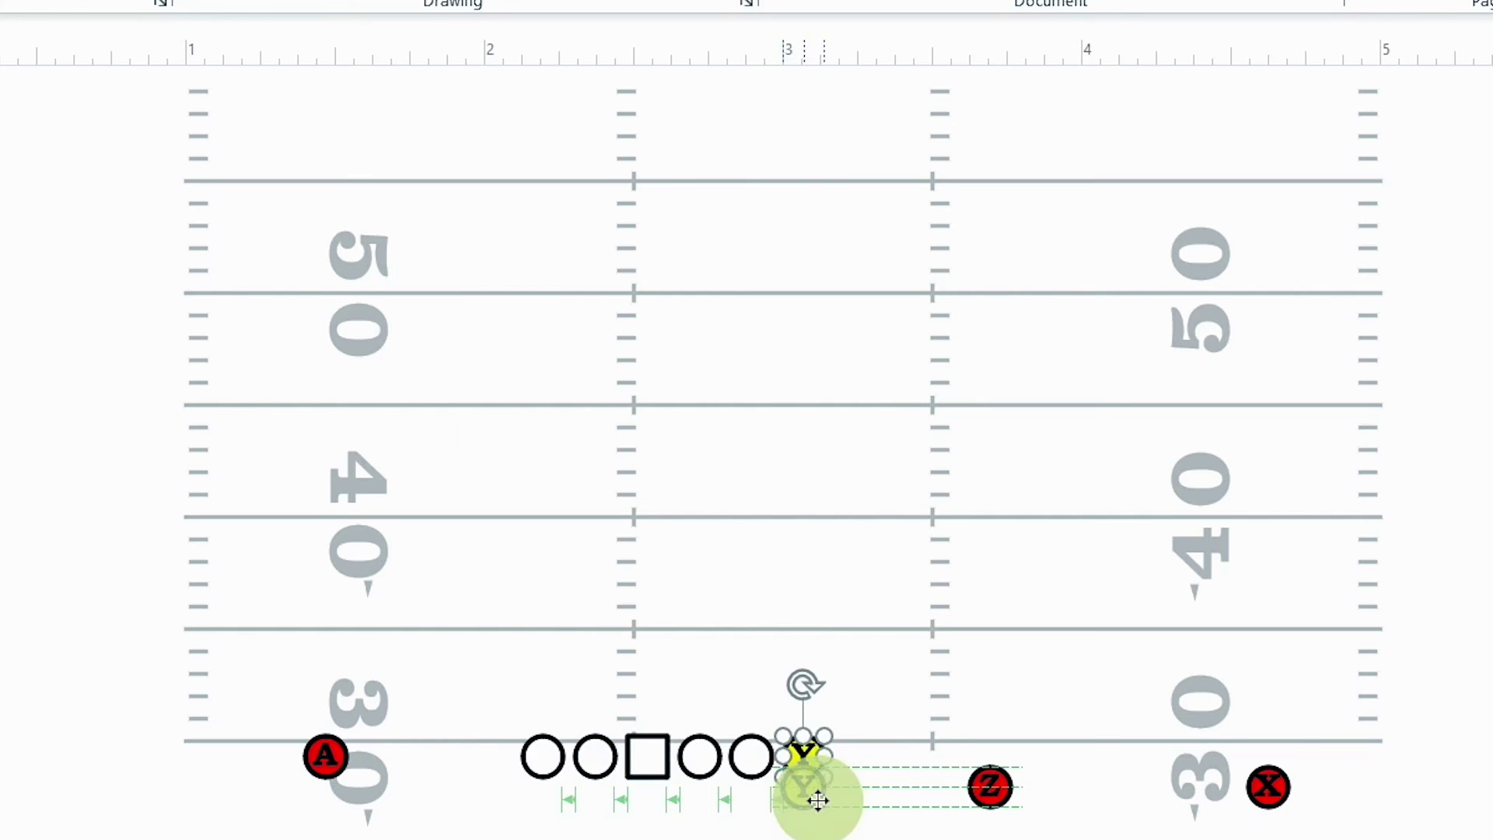
left_click_drag(818, 800, 819, 800)
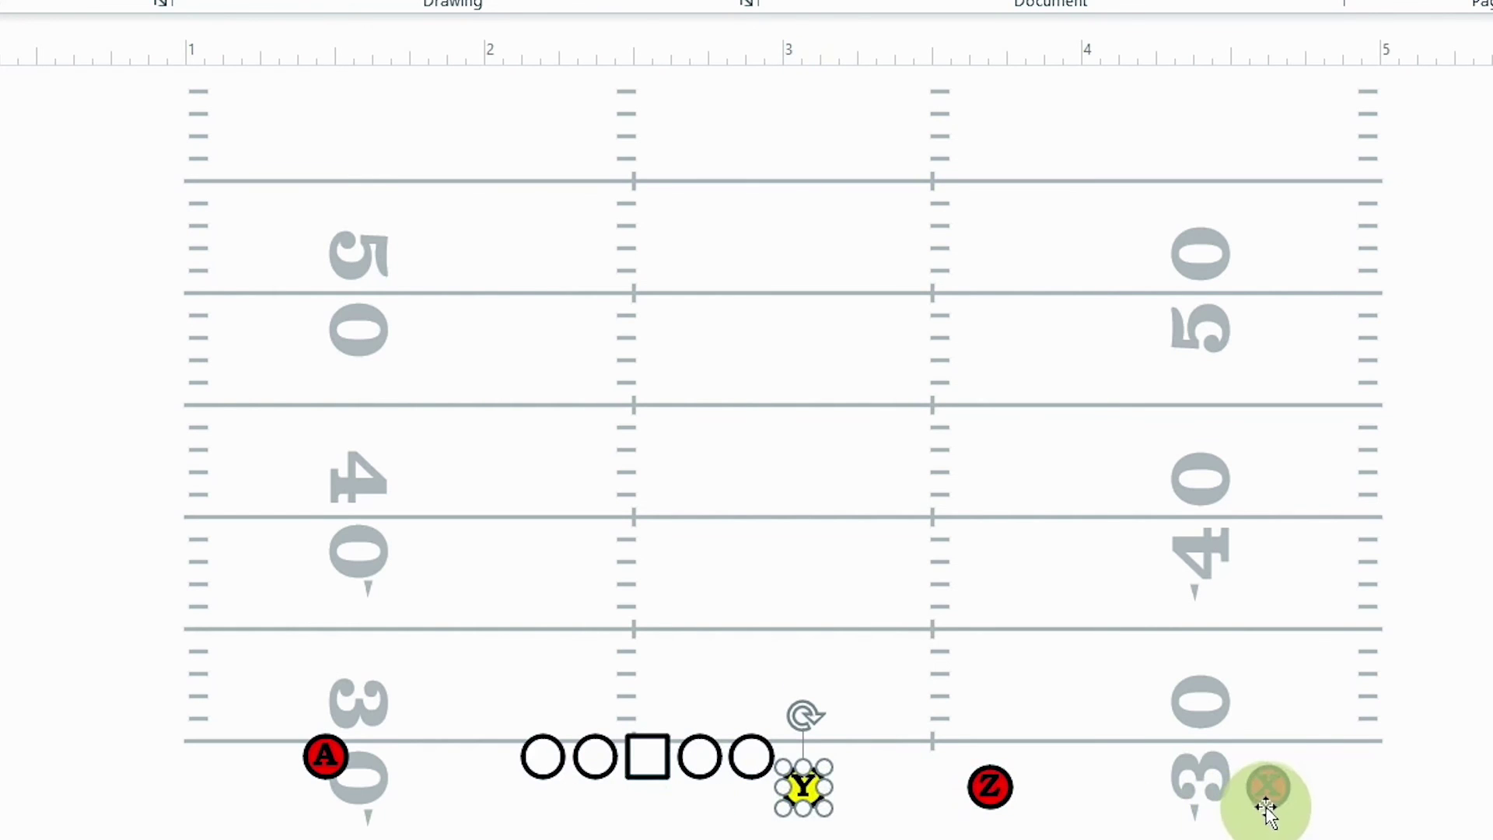
left_click_drag(1267, 800, 1279, 779)
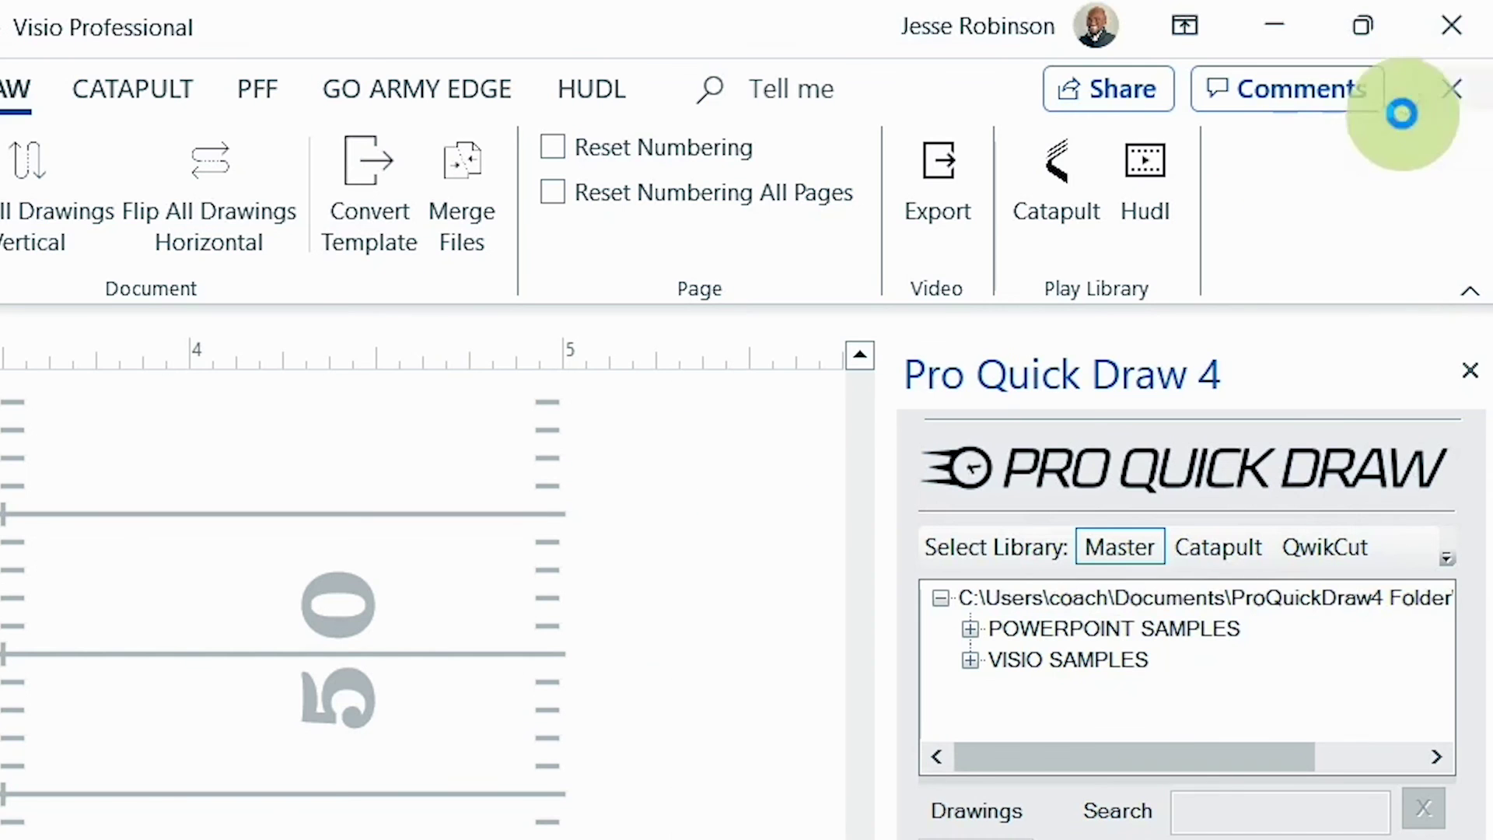
left_click(1454, 24)
left_click(466, 606)
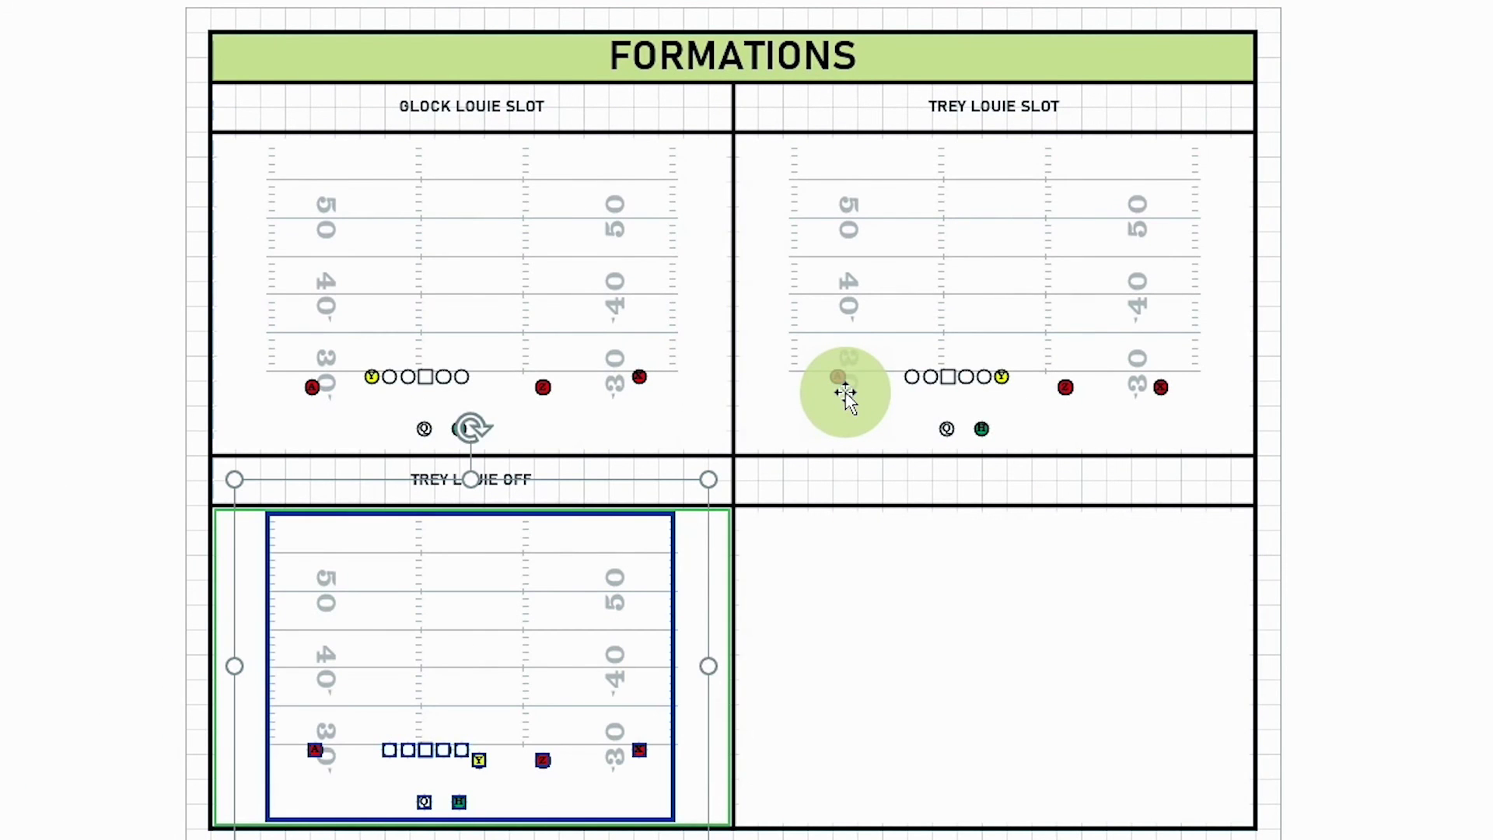
Step: Create a blank drawing, show the Pro Quick Draw panel, and apply the (L) 04 UP - DT template
double_click(846, 395)
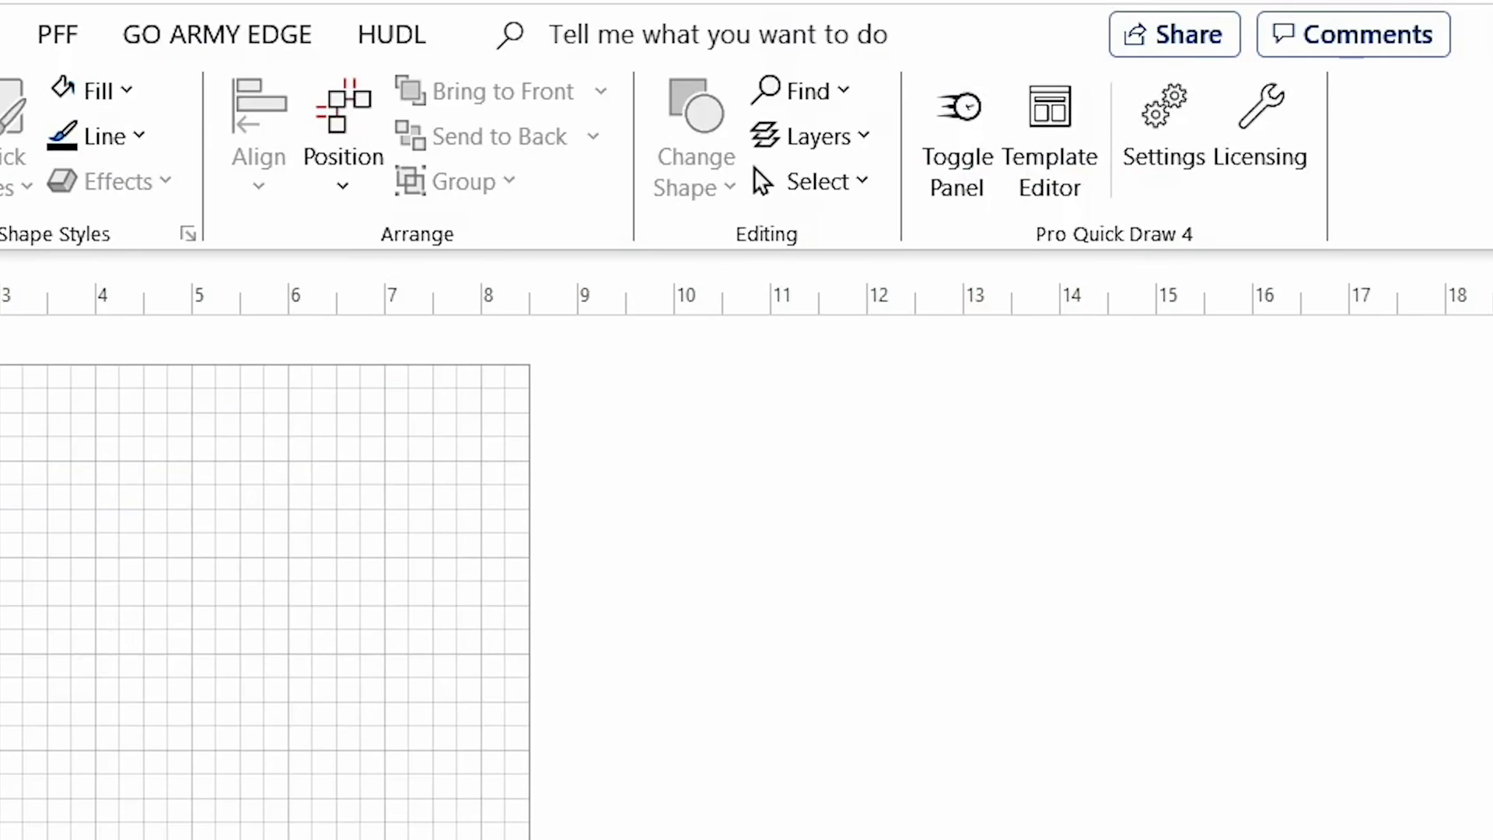
left_click(977, 149)
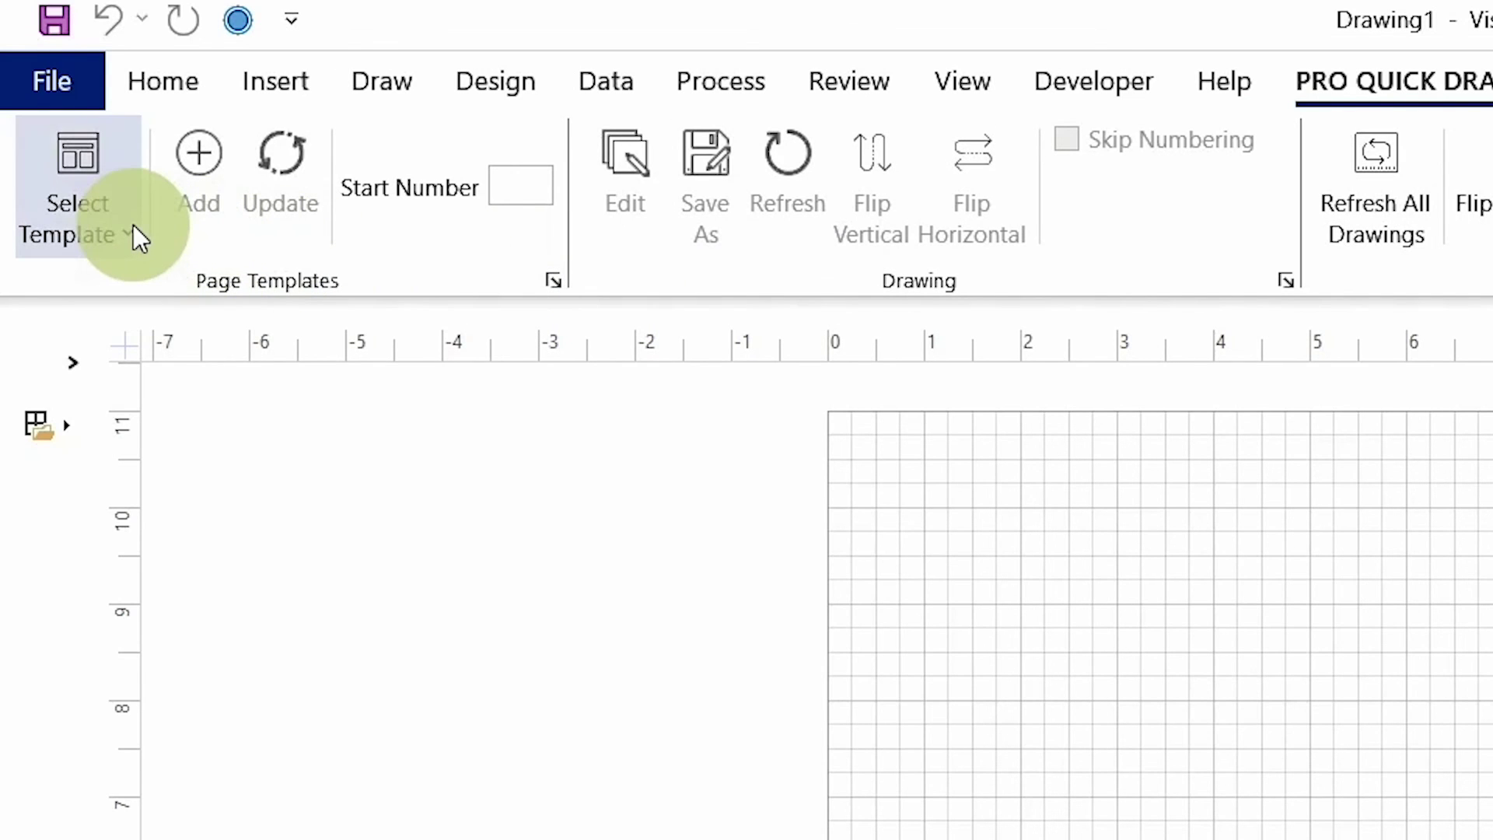
left_click(129, 226)
scroll(927, 280, "up", 1)
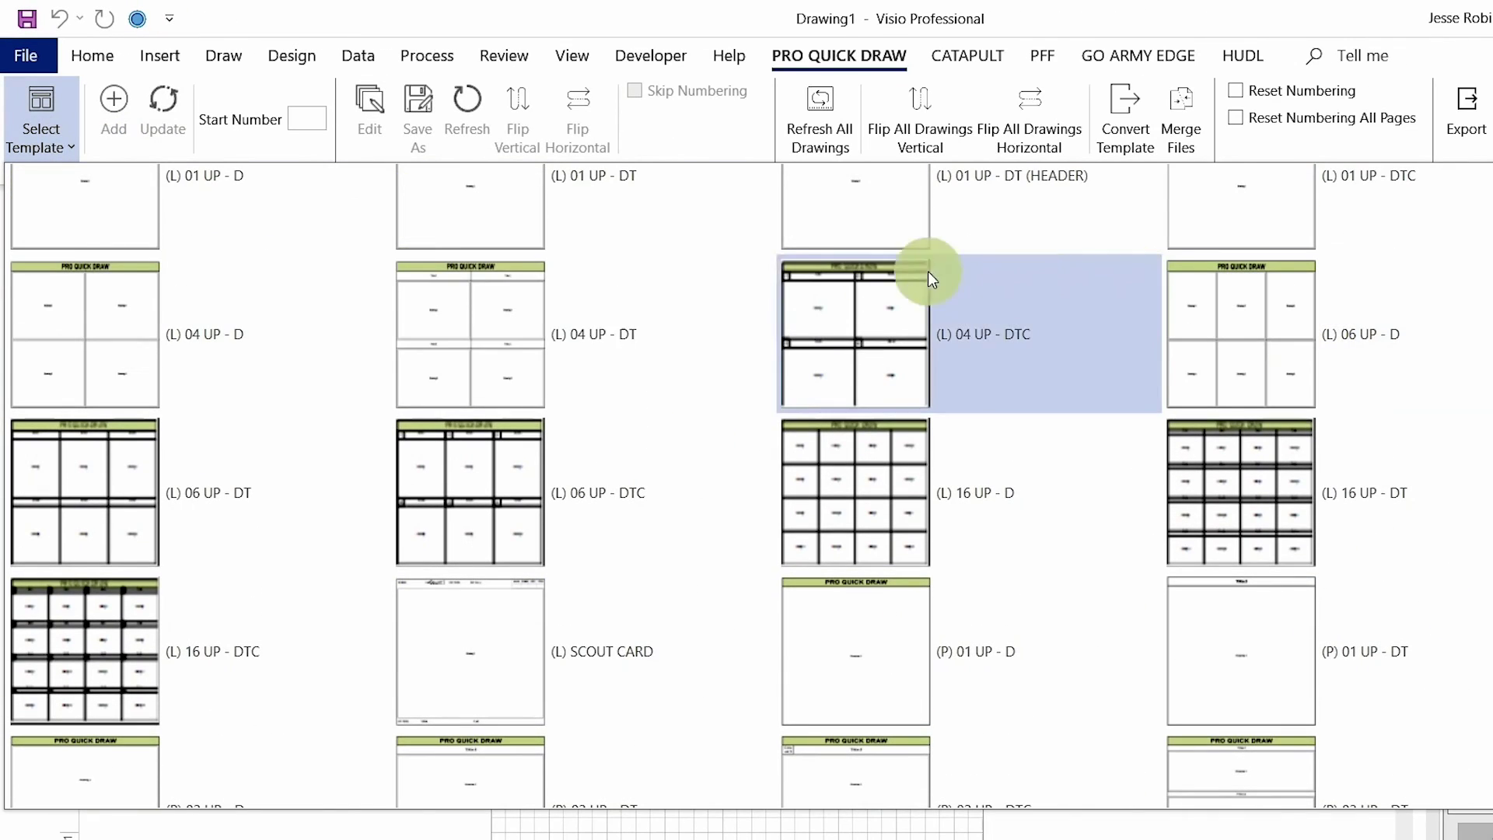
left_click(534, 306)
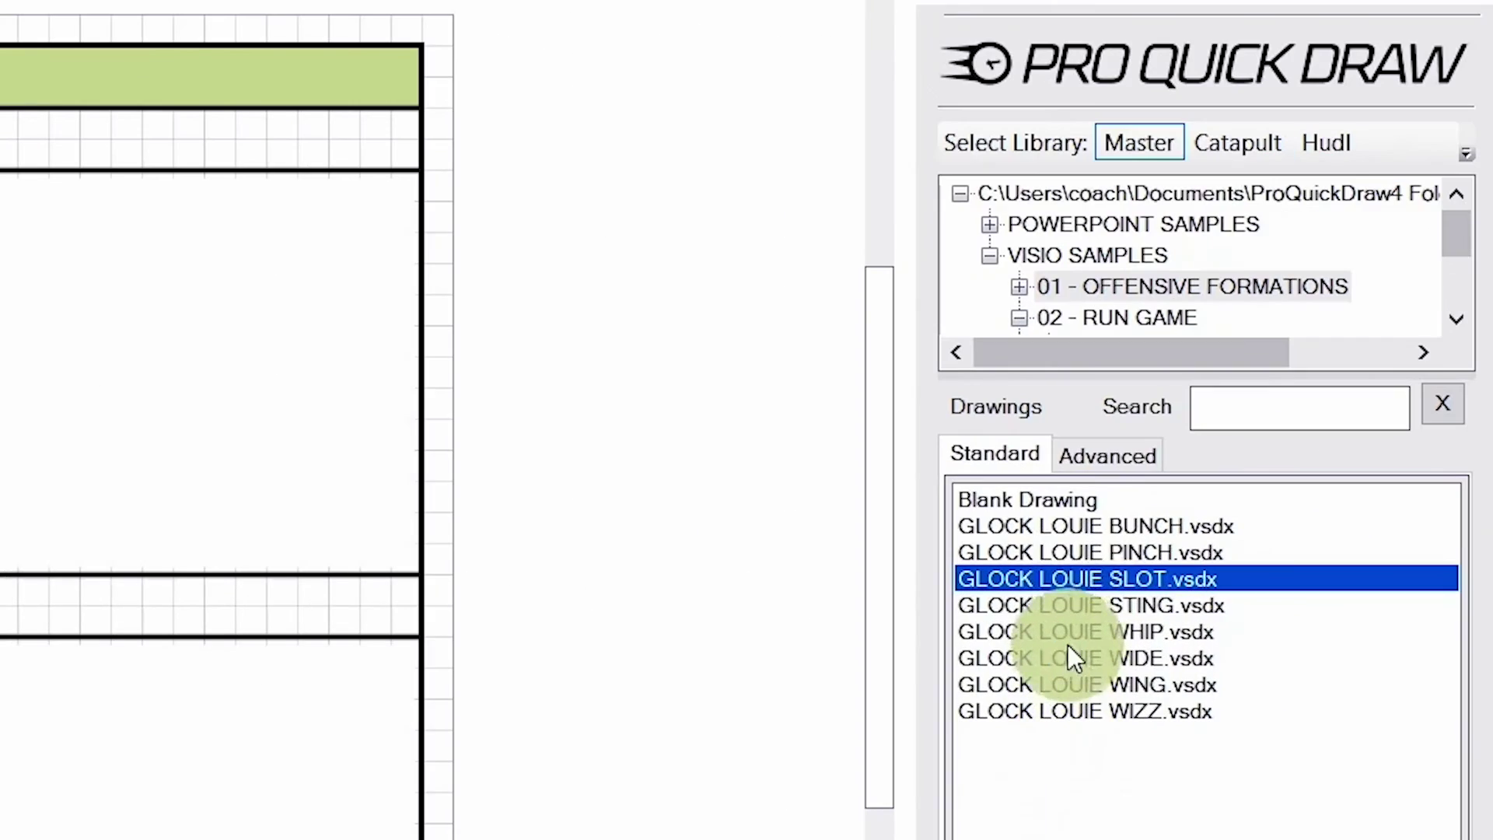
Step: Recolour the SLOT players' fill, insert TREY LOUIE SLOT into the lower-left cell, and begin Save As
double_click(1083, 578)
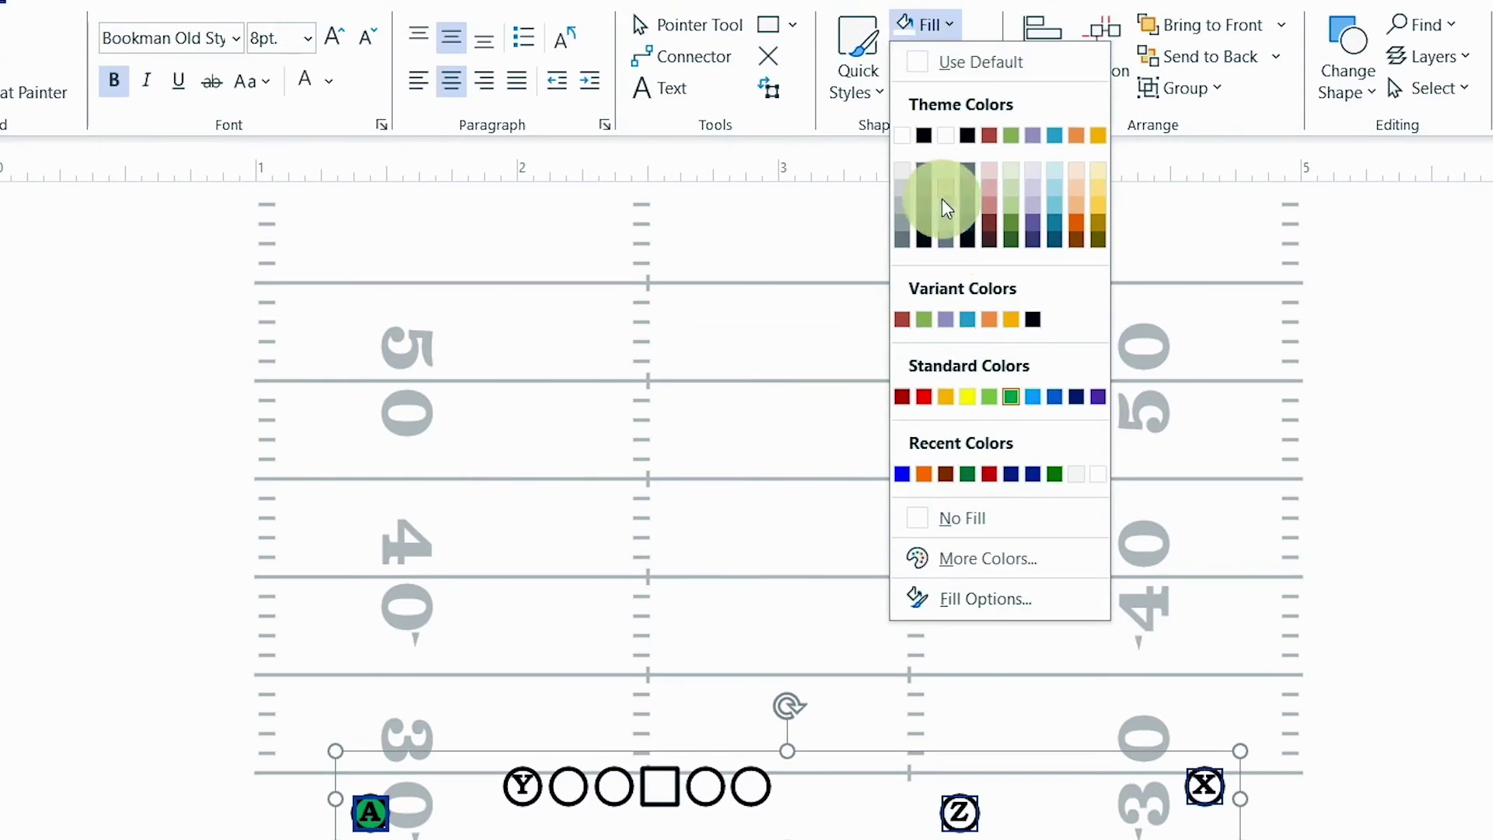
left_click(920, 394)
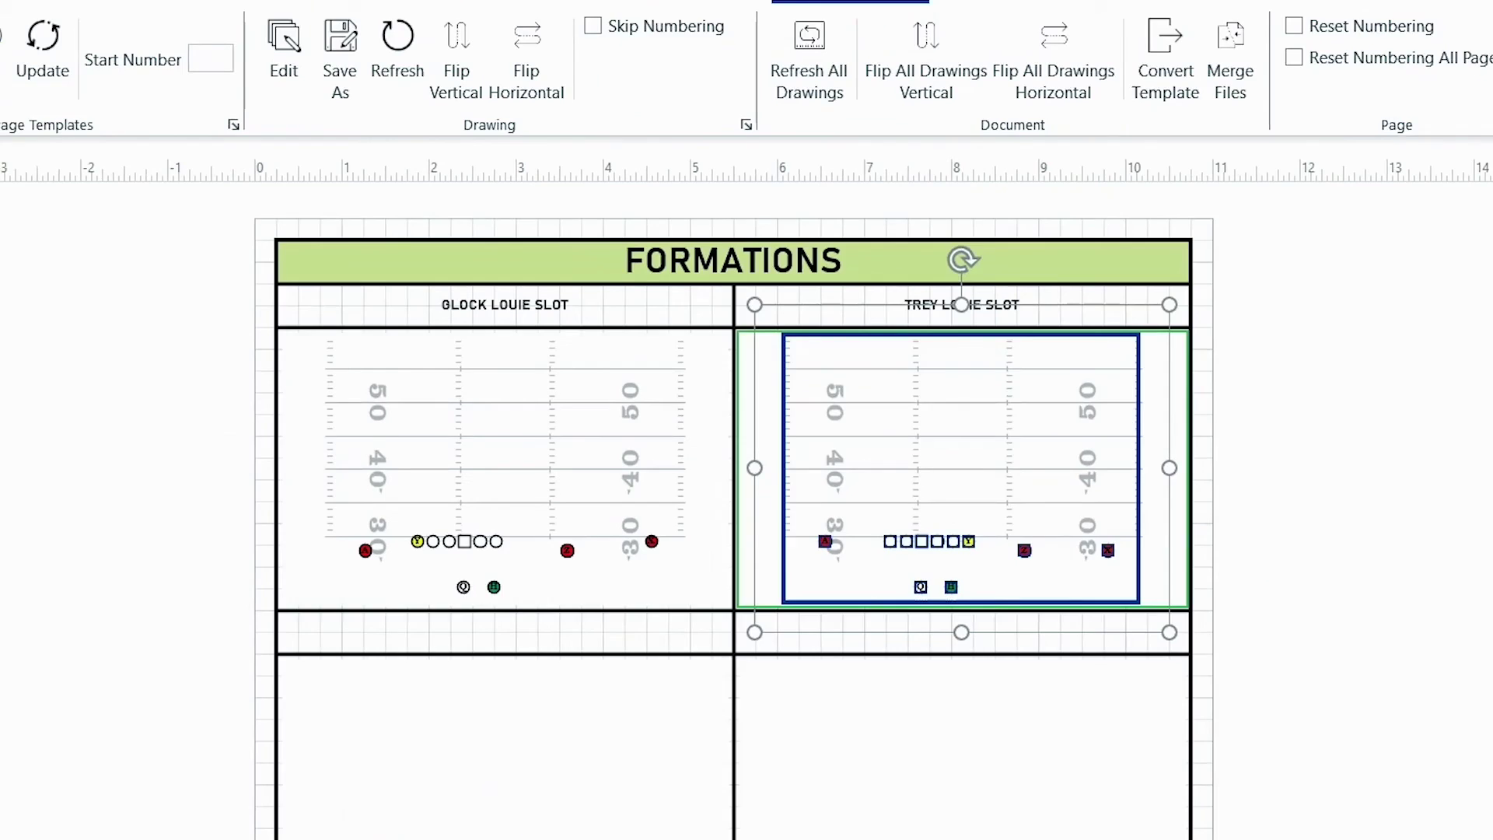
left_click(1203, 551)
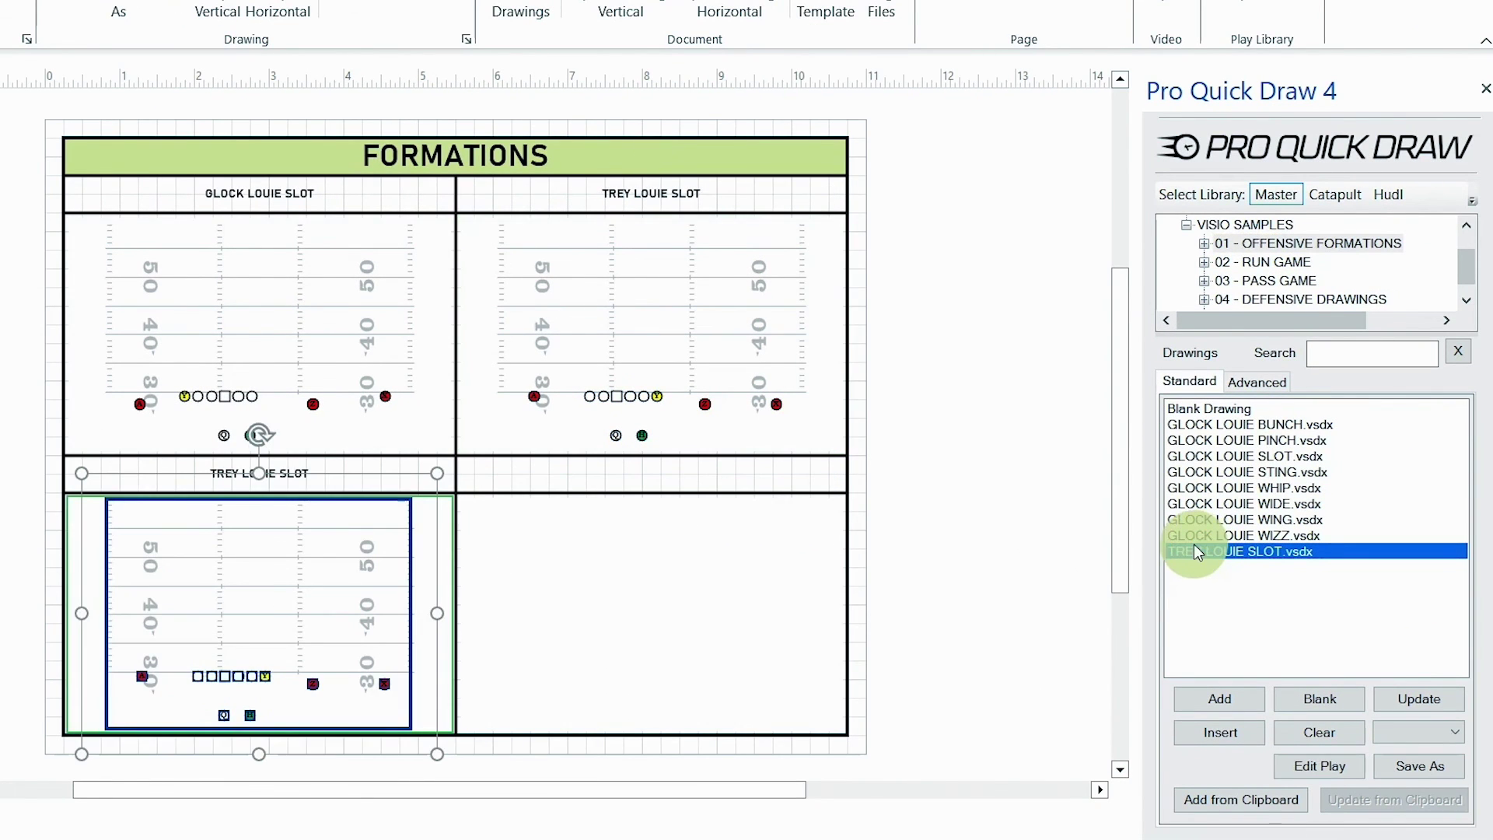
left_click(327, 585)
left_click(118, 10)
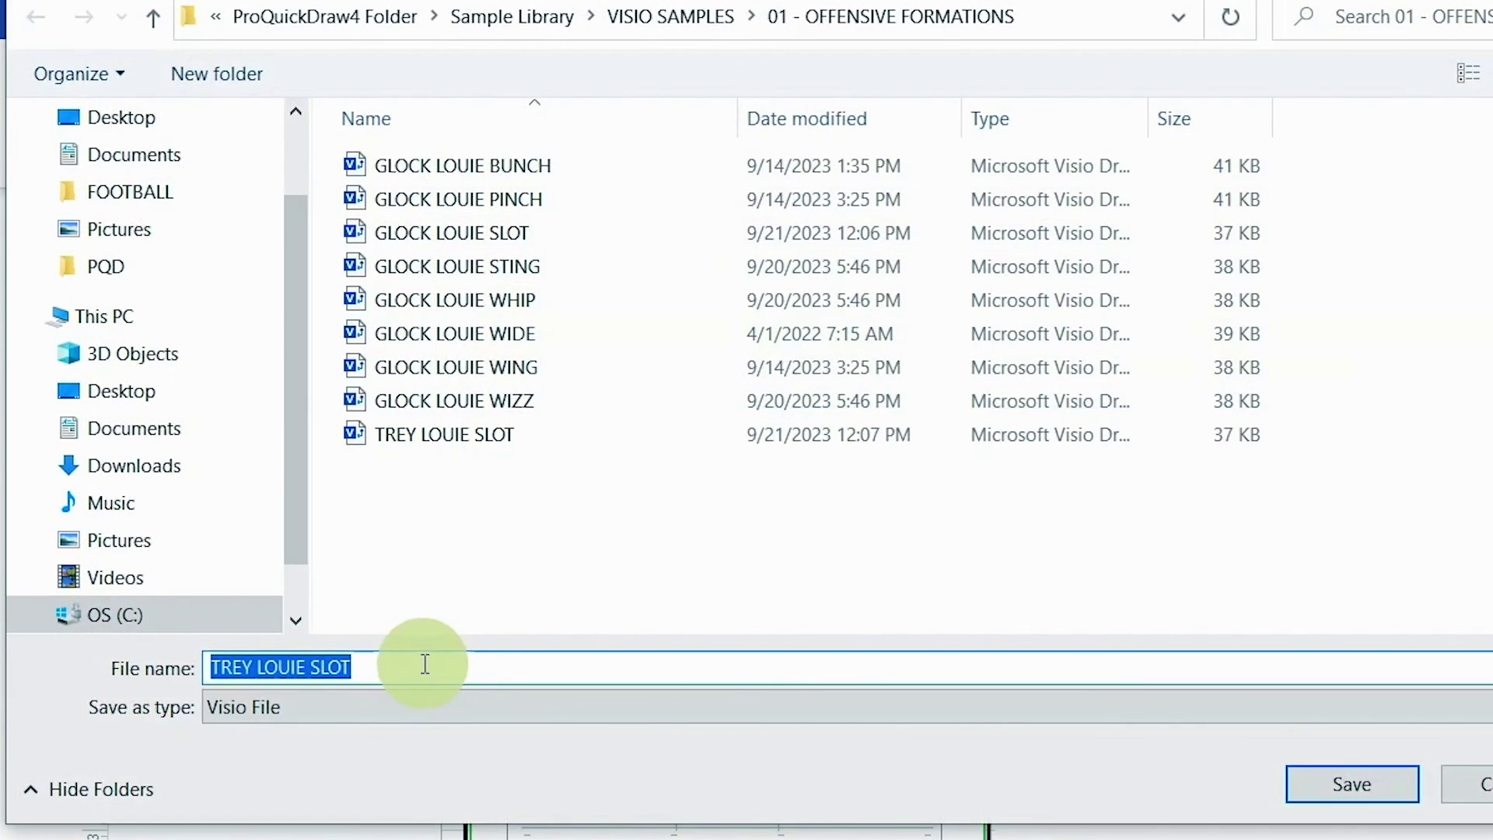
left_click(43, 400)
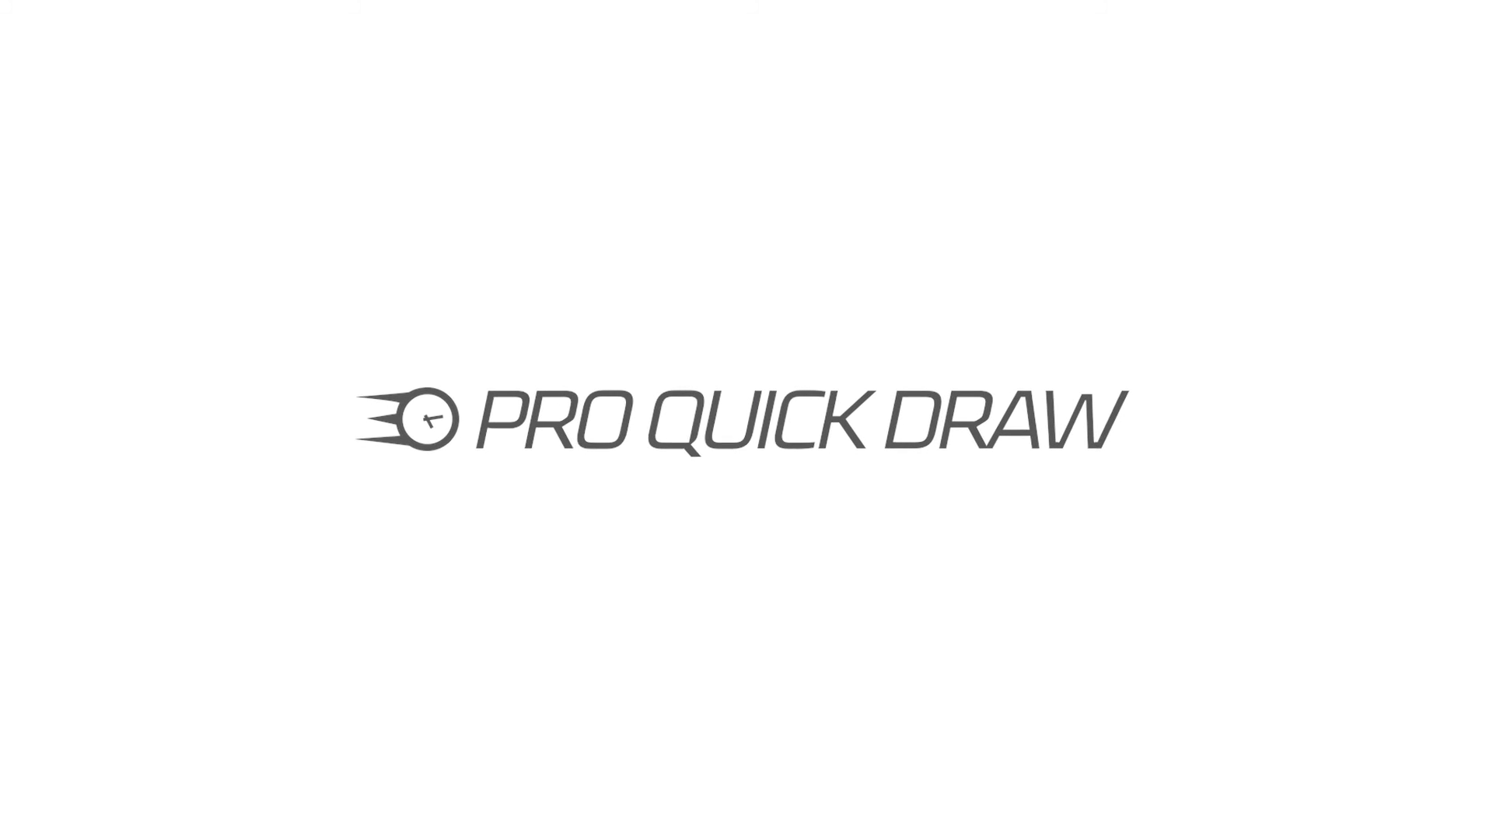